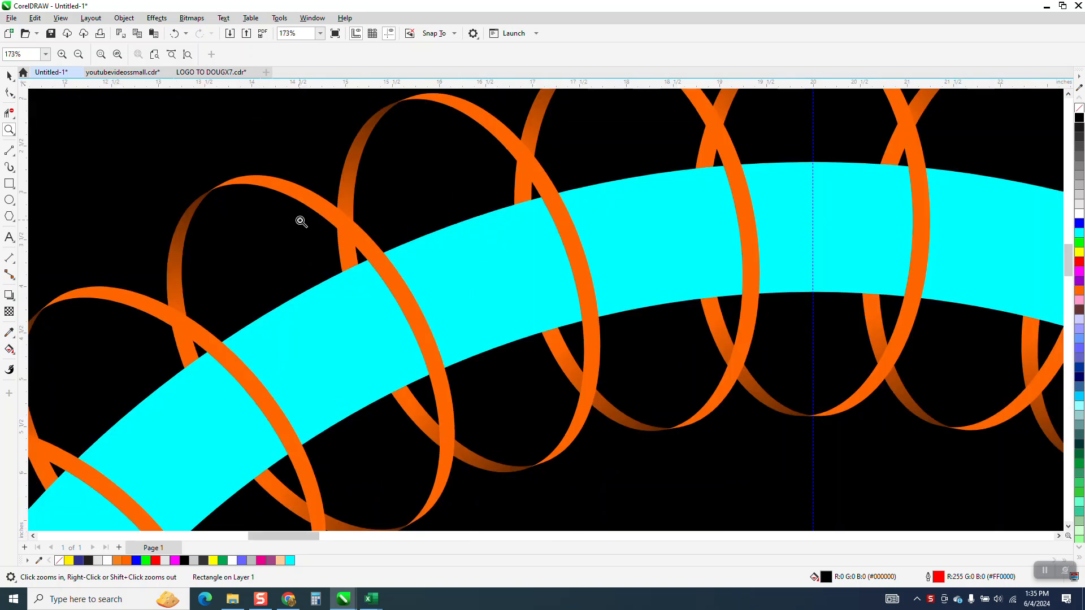
Move the finished coiled ring artwork with its black background off the drawing page, beside the page's left edge
scroll(378, 229, "down", 1)
scroll(461, 273, "down", 3)
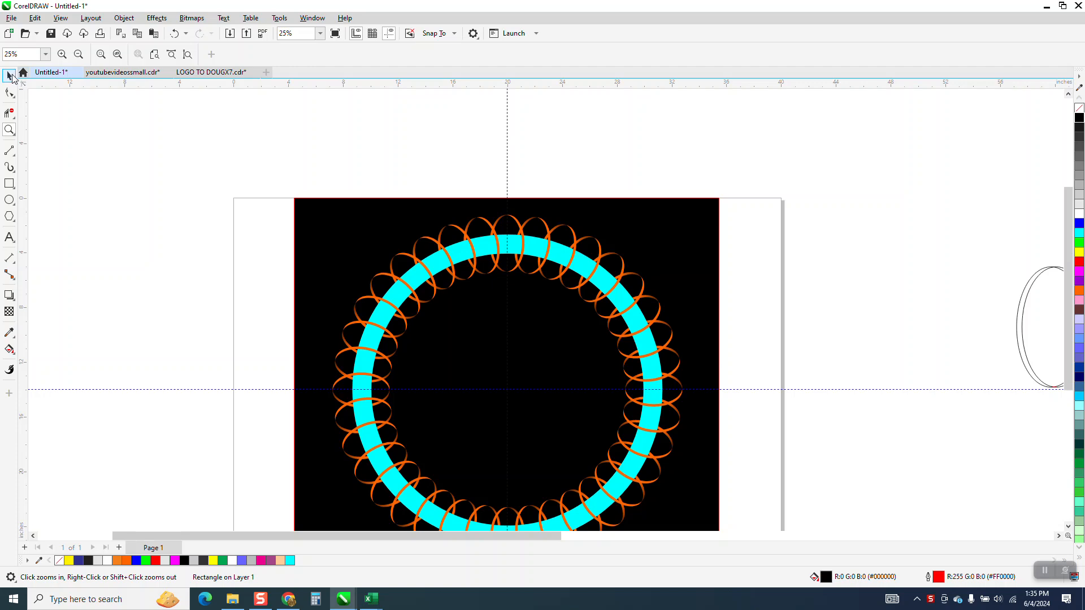
left_click(10, 77)
scroll(367, 189, "down", 2)
left_click_drag(315, 188, 623, 424)
left_click_drag(411, 290, 124, 213)
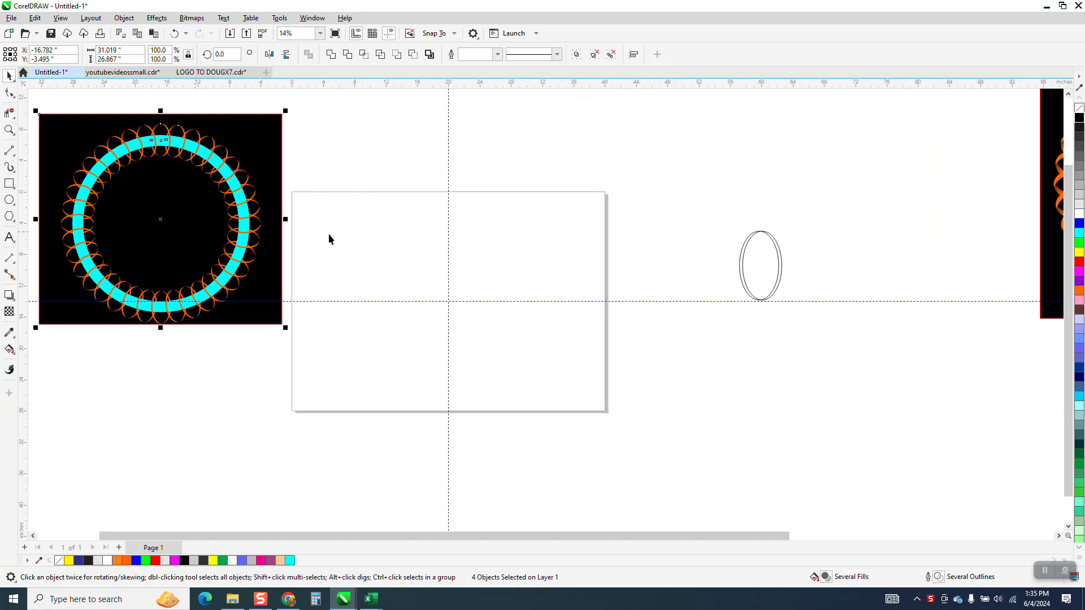
Delete the two old overlapping ellipses beyond the right edge of the page
left_click(9, 129)
left_click_drag(744, 250, 814, 308)
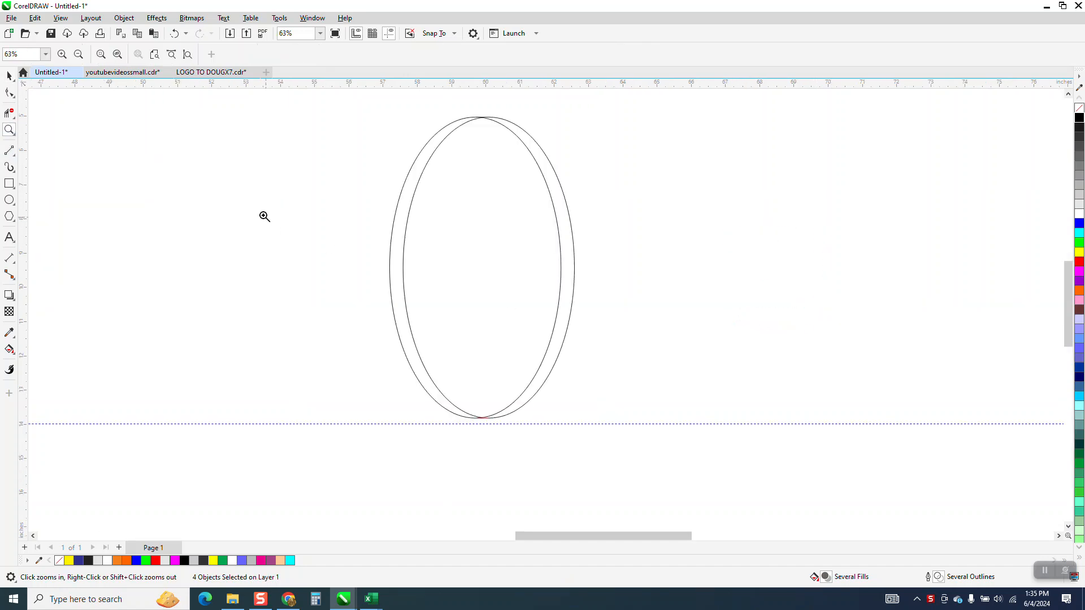
left_click(9, 75)
left_click_drag(361, 106, 702, 486)
key("Delete")
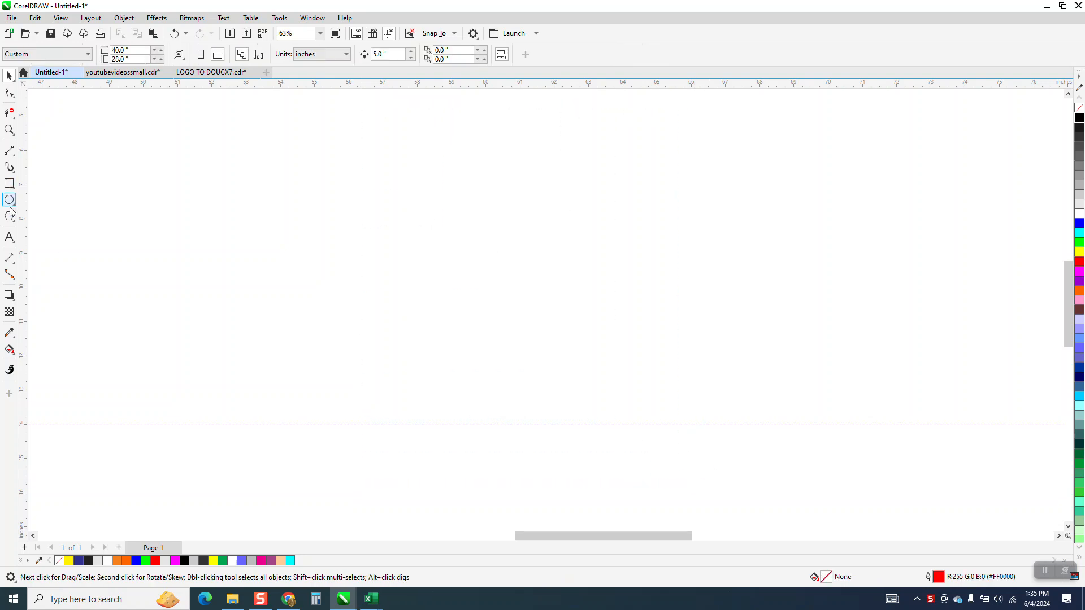
Draw a tall ellipse about 2.6 by 6.4 inches and place a copy about 0.45 inch to its right
left_click(9, 199)
left_click_drag(536, 164, 444, 386)
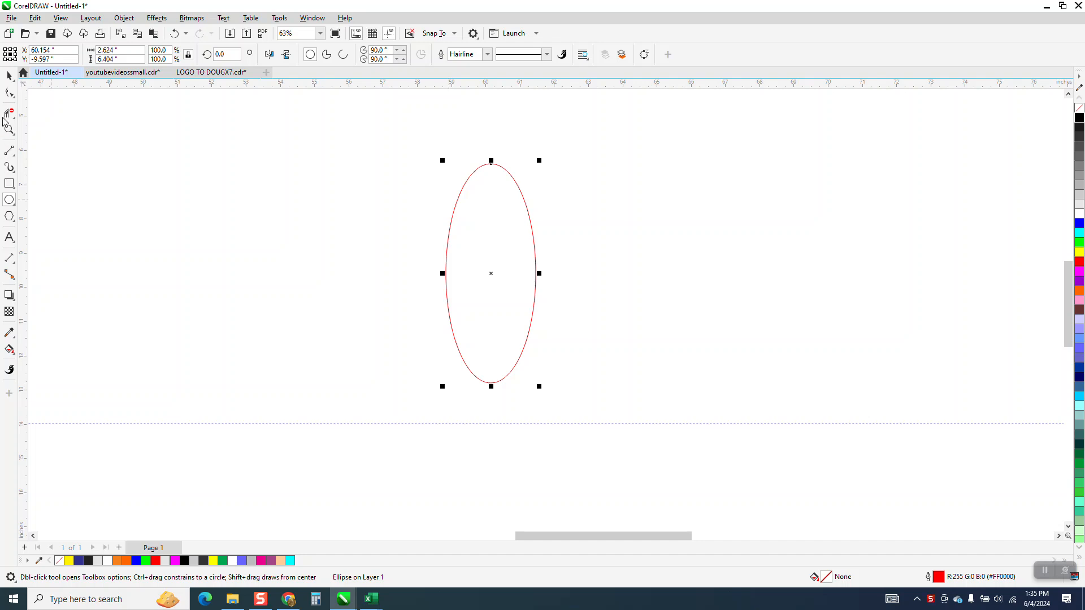
left_click(9, 74)
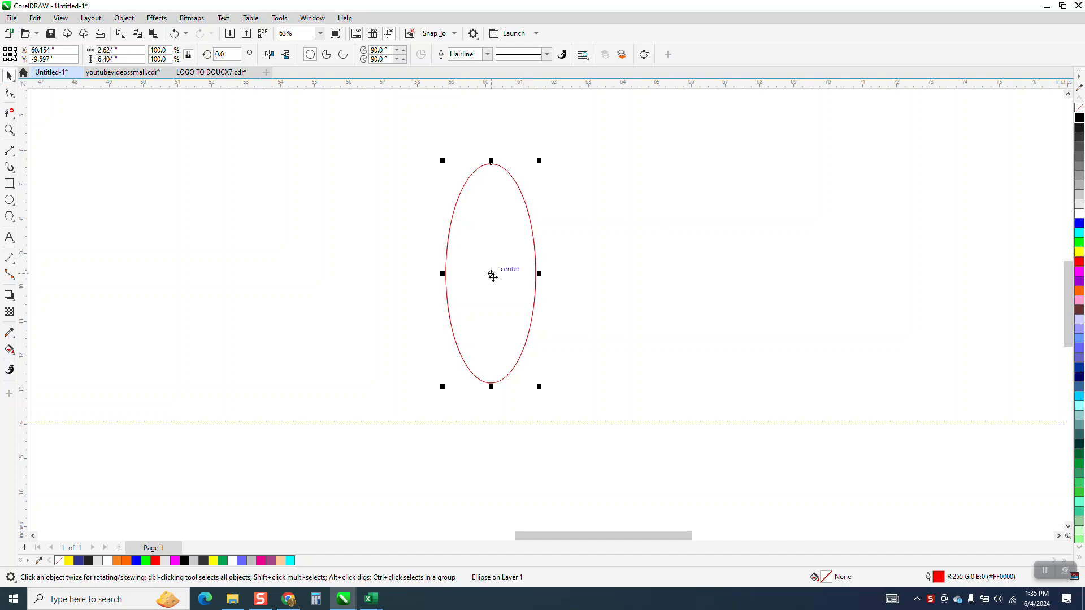
left_click_drag(493, 276, 507, 281)
Connect the top quadrant points of the two ellipses with a horizontal two-point line
left_click(9, 130)
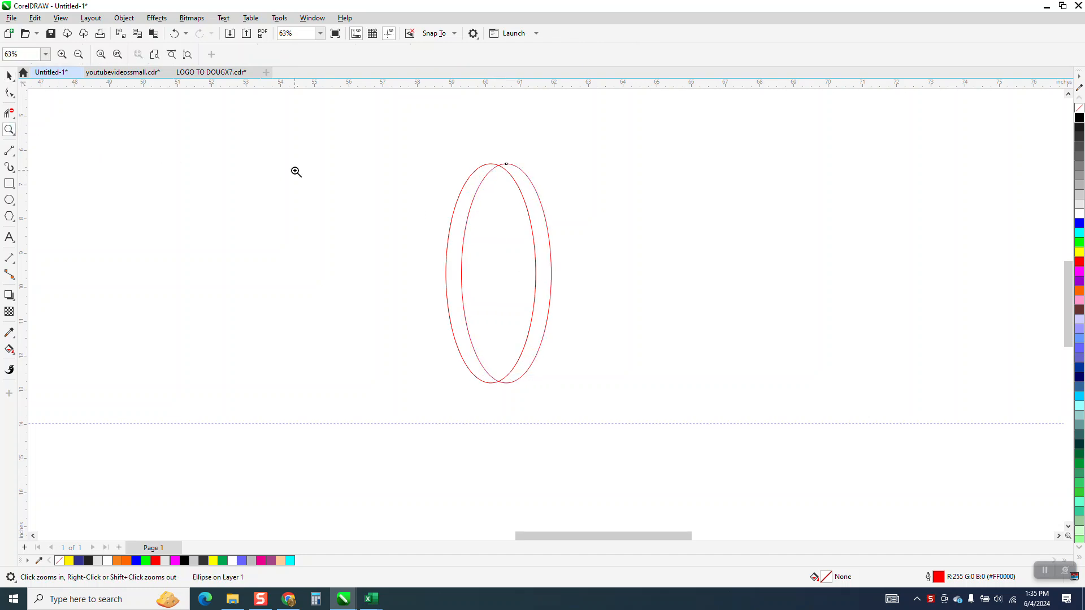
left_click_drag(435, 150, 552, 232)
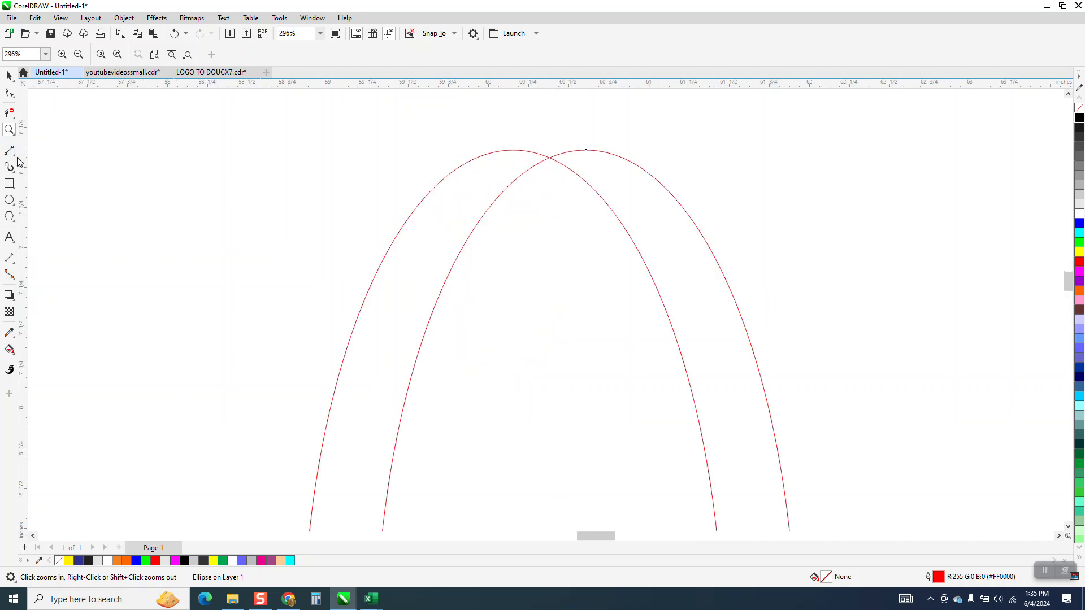
left_click(14, 160)
left_click(51, 163)
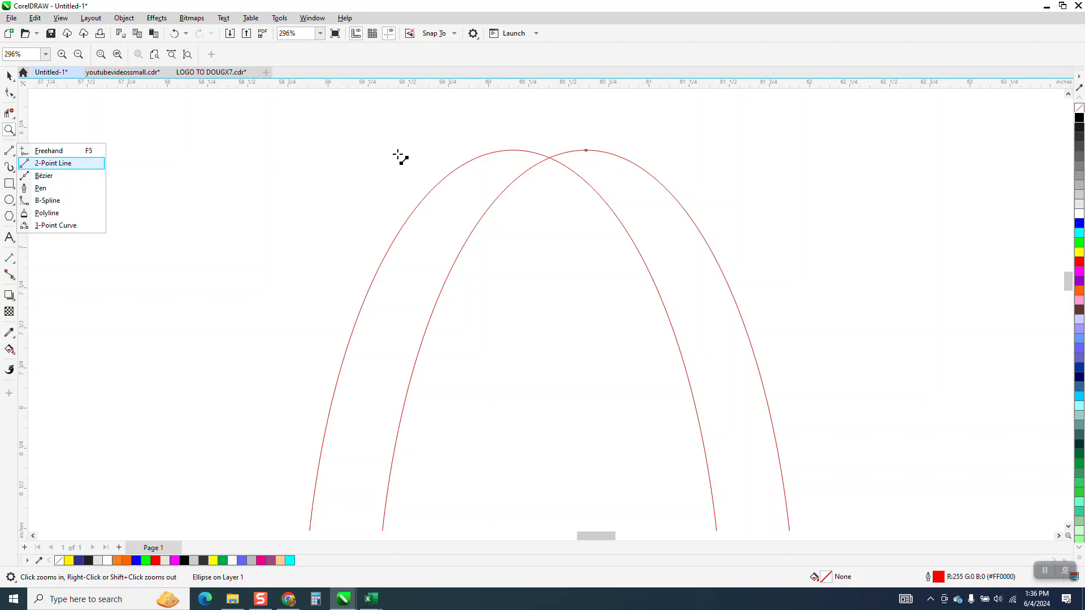
left_click_drag(588, 151, 513, 151)
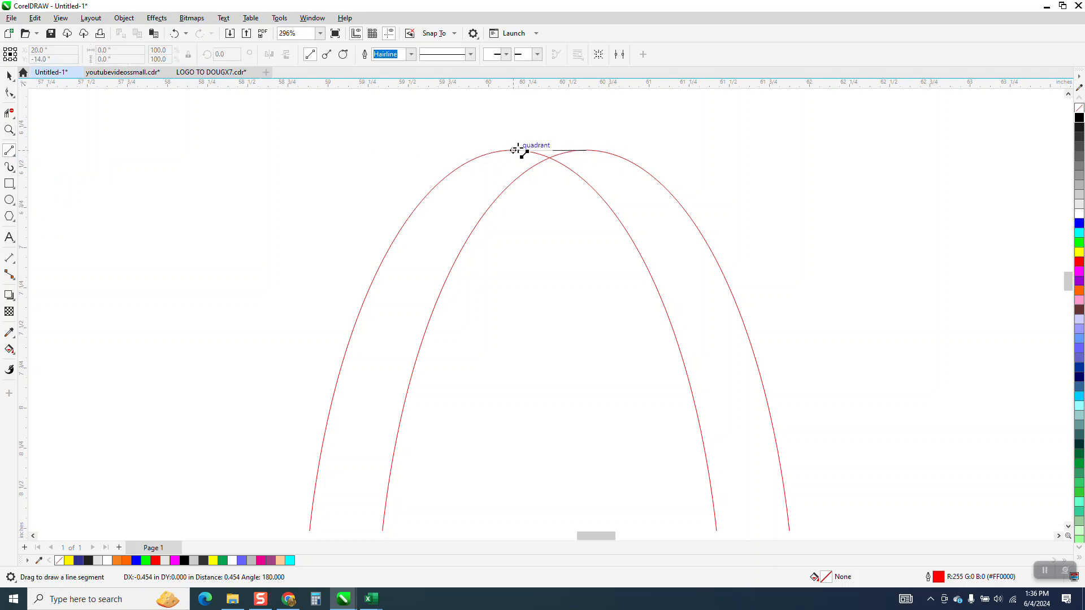
scroll(336, 109, "down", 2)
scroll(335, 109, "down", 2)
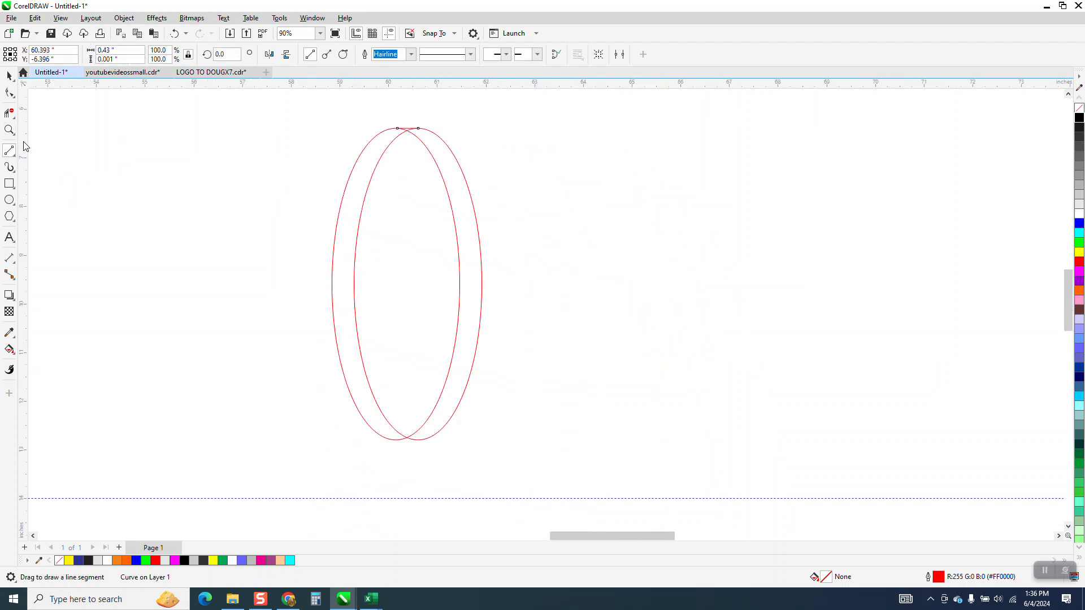
Connect the bottom quadrant points of the two ellipses with a horizontal two-point line
left_click(9, 130)
left_click_drag(374, 394, 487, 524)
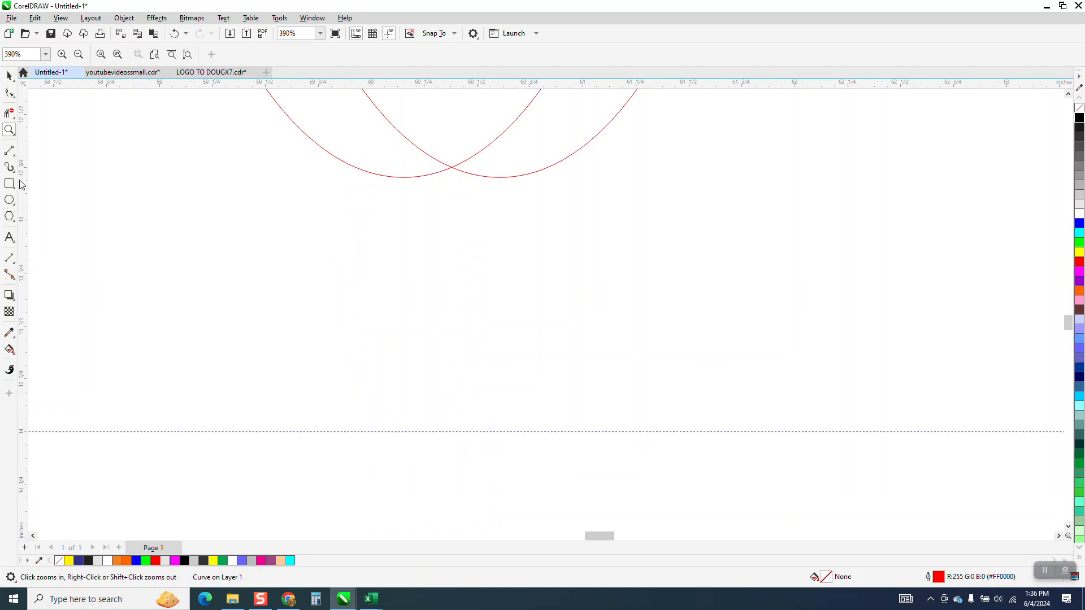
left_click(12, 154)
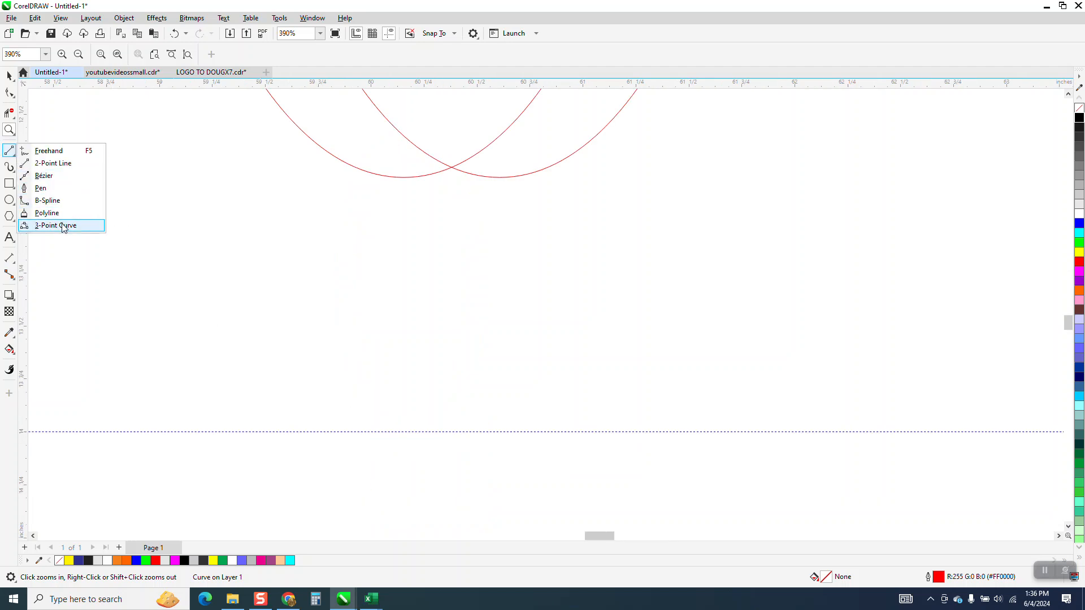
left_click(53, 163)
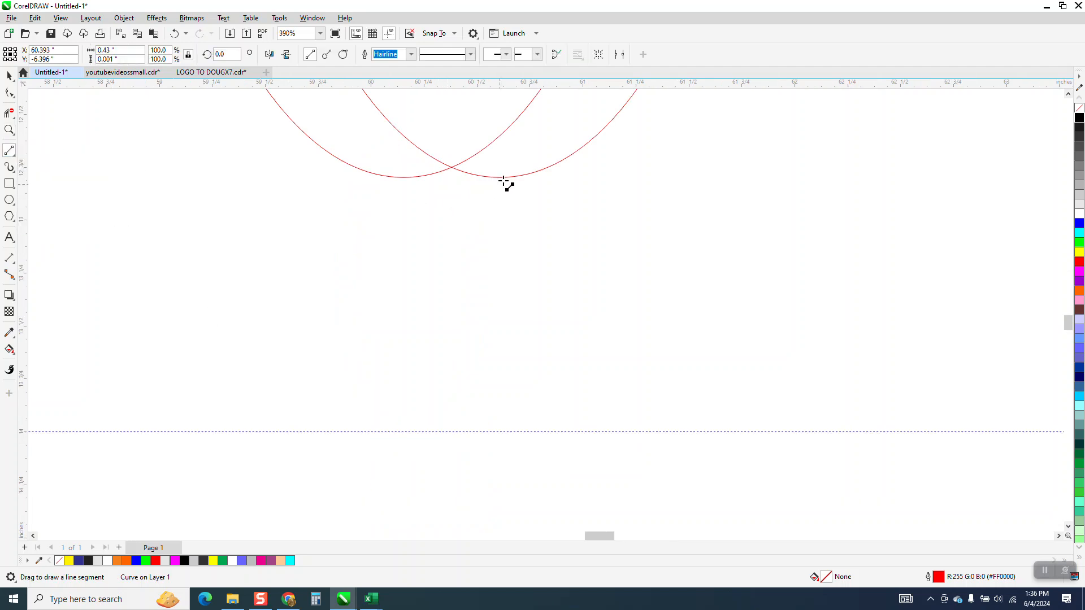
left_click_drag(504, 180, 404, 178)
scroll(310, 355, "down", 2)
scroll(356, 345, "down", 4)
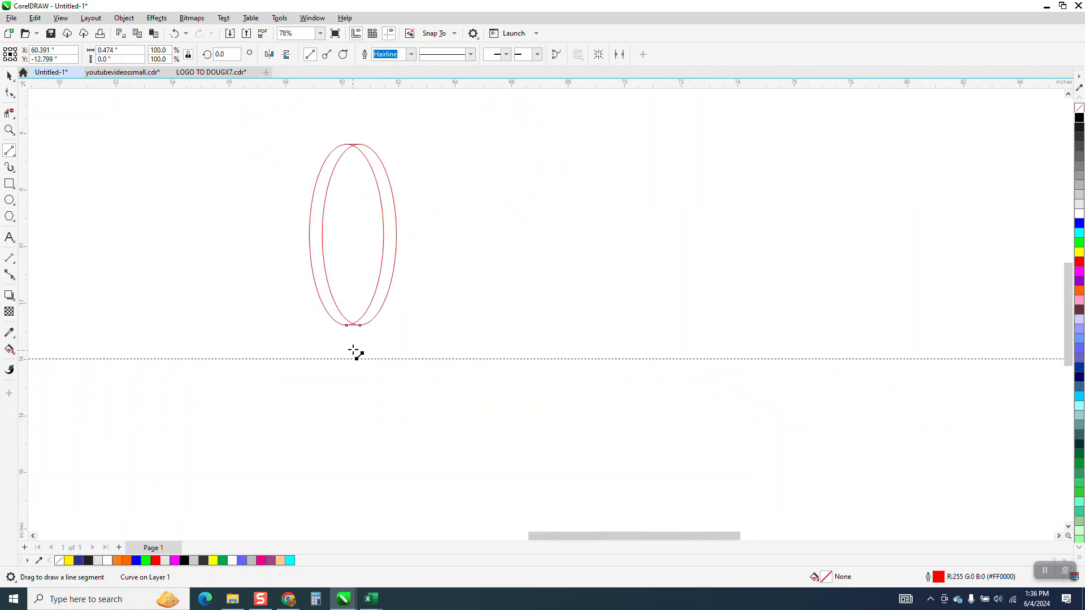
Remove the right ellipse's short segment between the crossing and its top quadrant using Virtual Segment Delete
left_click(16, 129)
left_click_drag(334, 116, 404, 195)
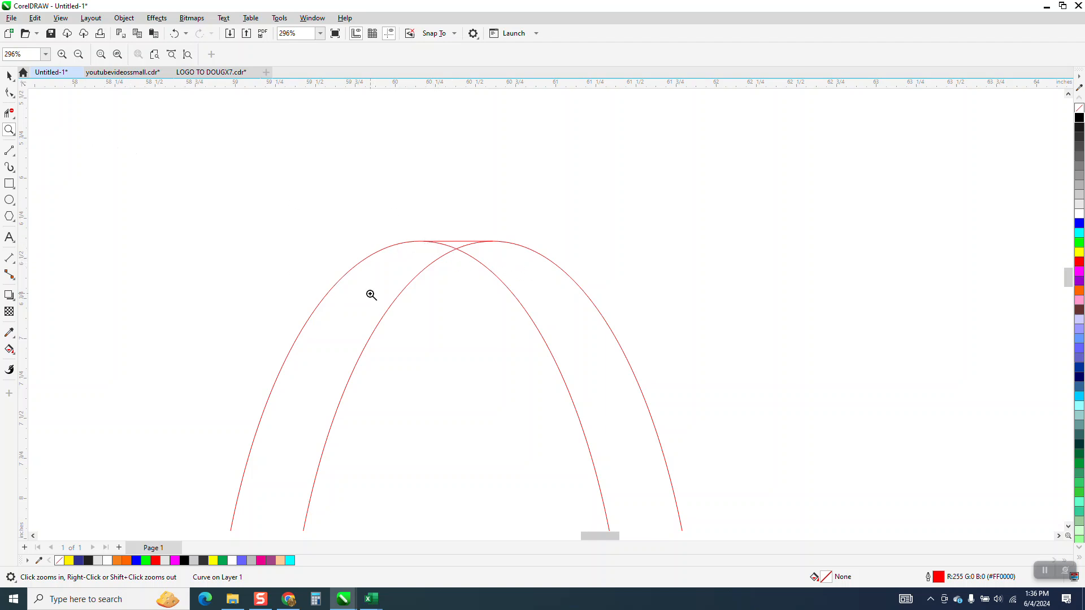
left_click(9, 113)
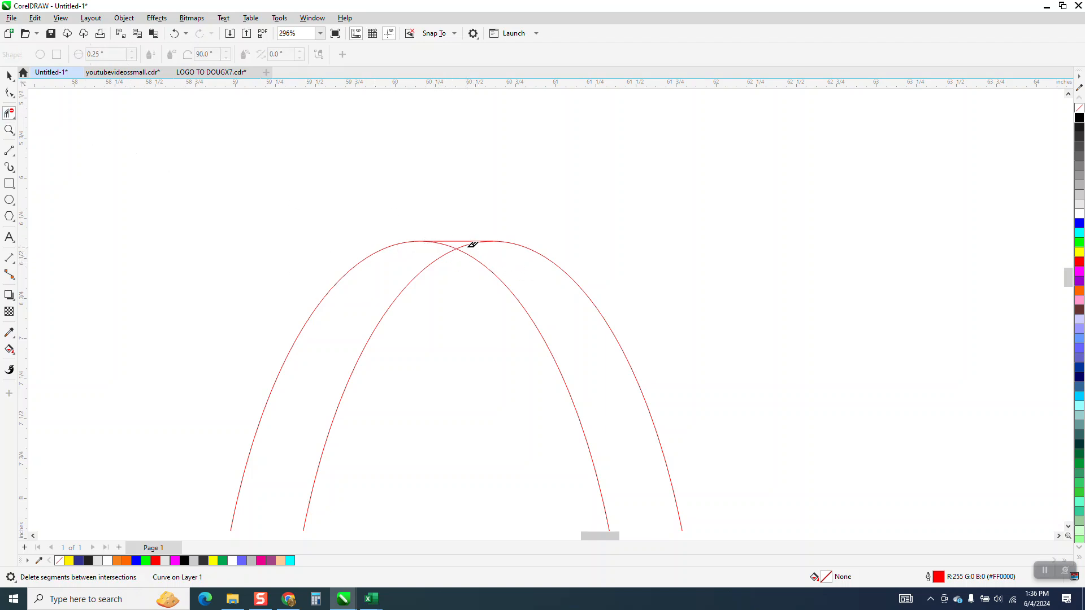
left_click(468, 242)
scroll(436, 175, "down", 5)
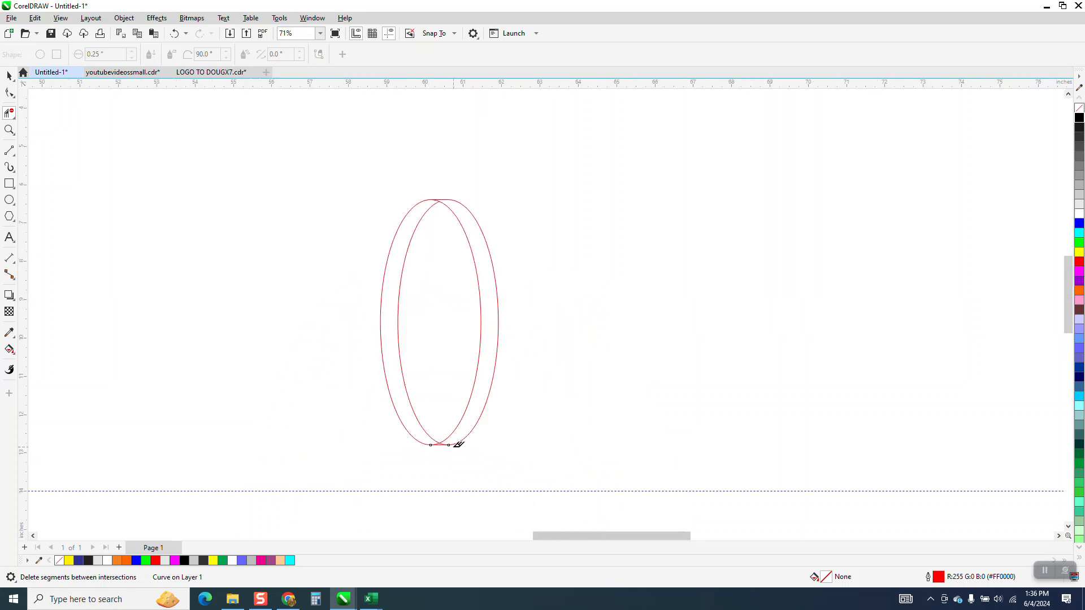
Remove the right ellipse's short segment between the crossing and its bottom quadrant using Virtual Segment Delete
left_click(9, 130)
left_click_drag(405, 423, 455, 462)
left_click(8, 112)
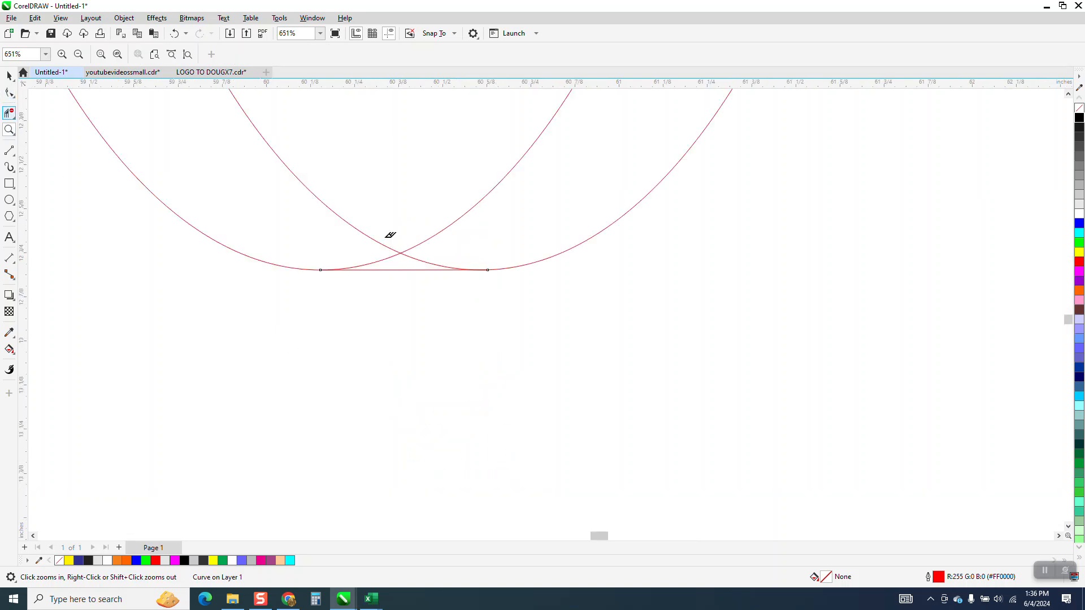
left_click(435, 257)
scroll(381, 315, "down", 4)
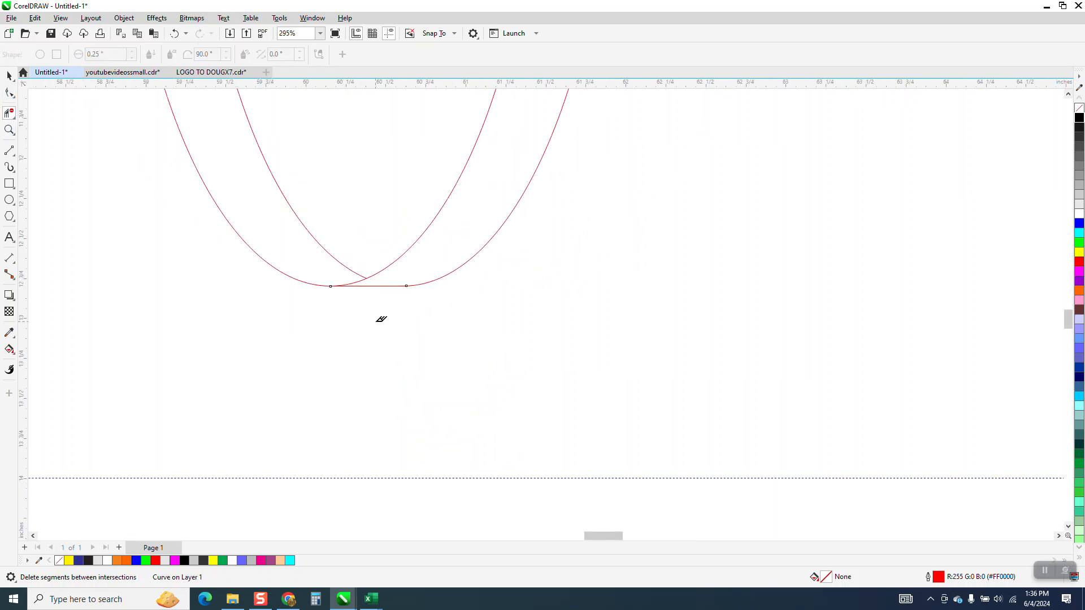
left_click(10, 74)
scroll(229, 296, "down", 3)
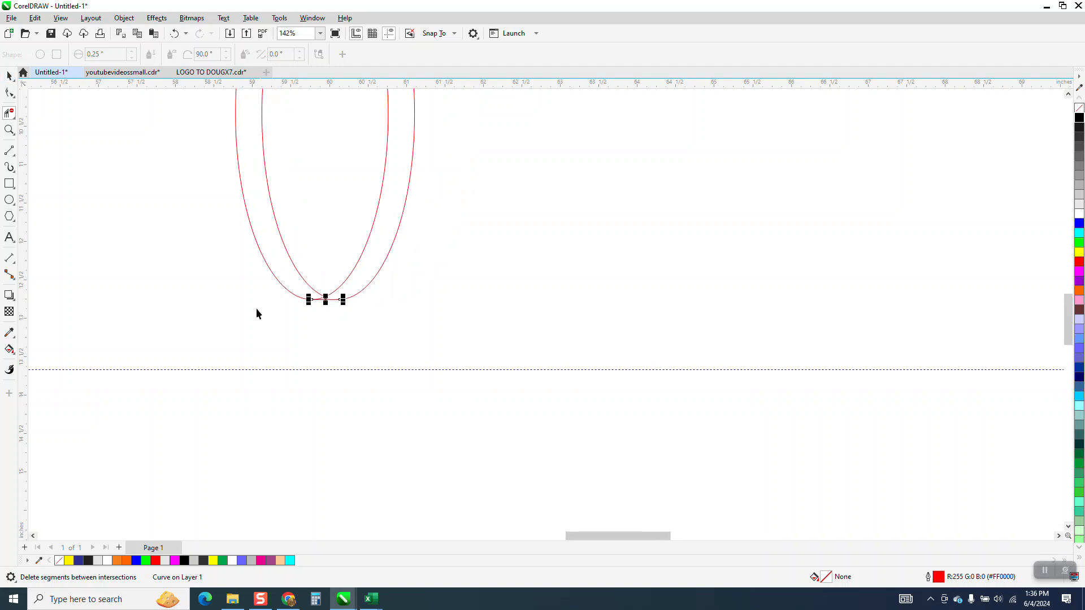
left_click(360, 270)
left_click_drag(230, 121, 467, 362)
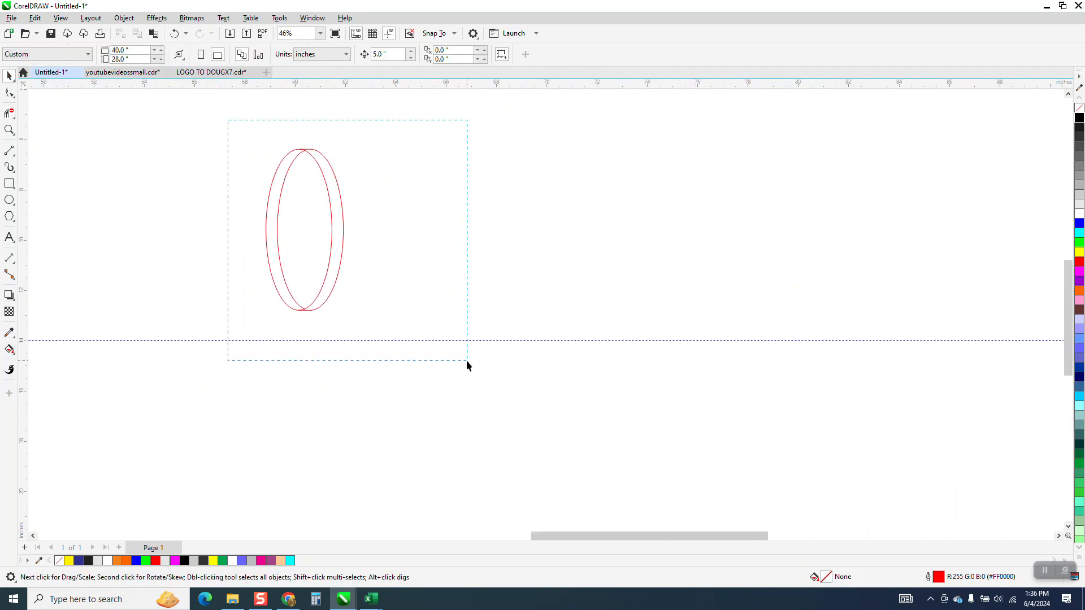
left_click(198, 116)
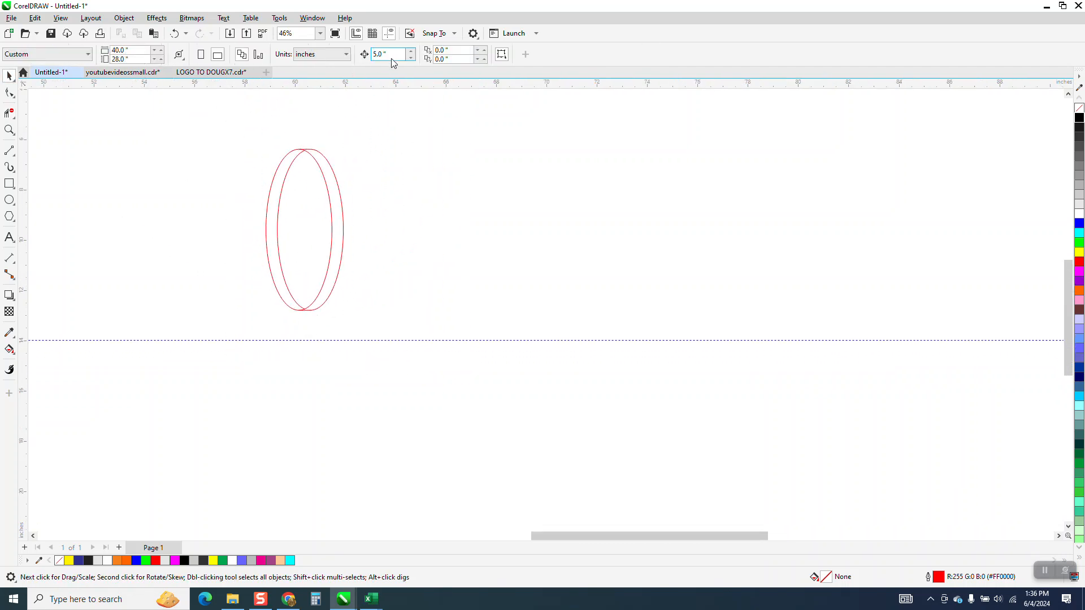
Smart Fill the right crescent between the ellipses with orange and no outline, and shift the filled piece 5 inches to the right
left_click(11, 354)
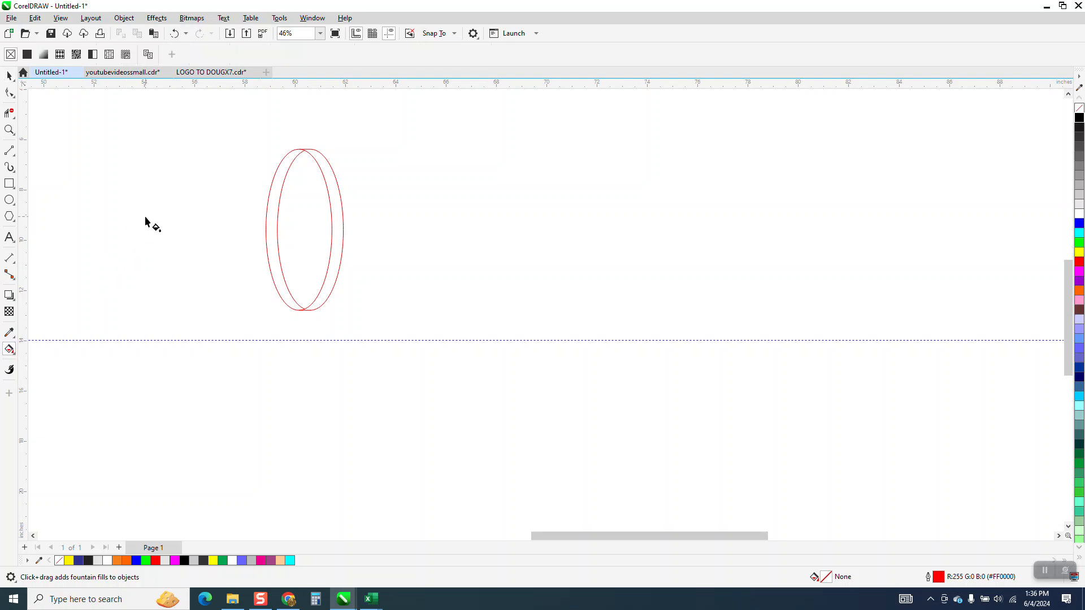
left_click(14, 355)
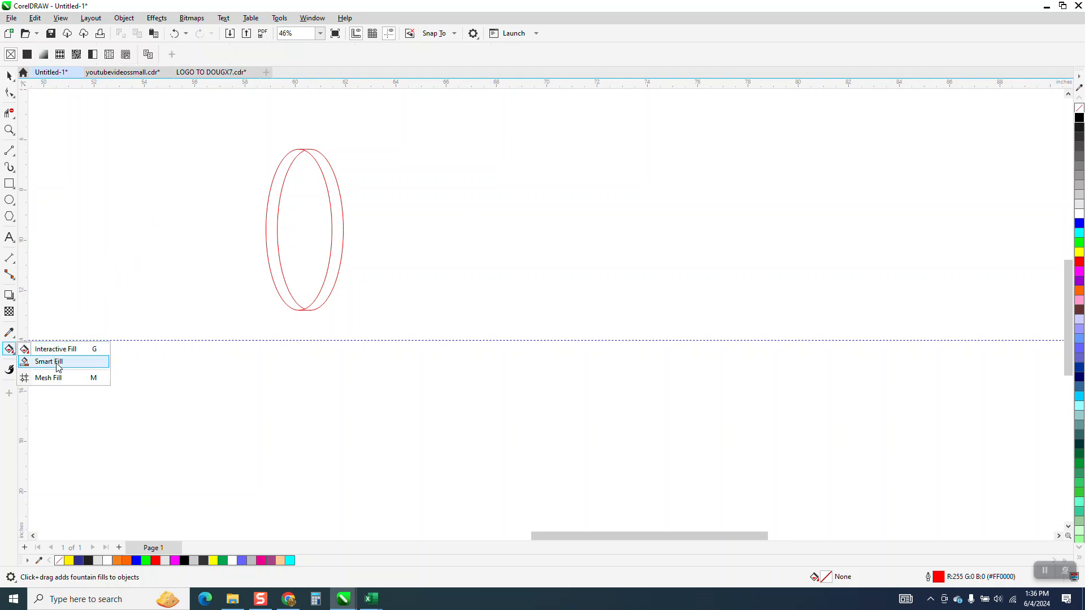
left_click(49, 362)
left_click(339, 219)
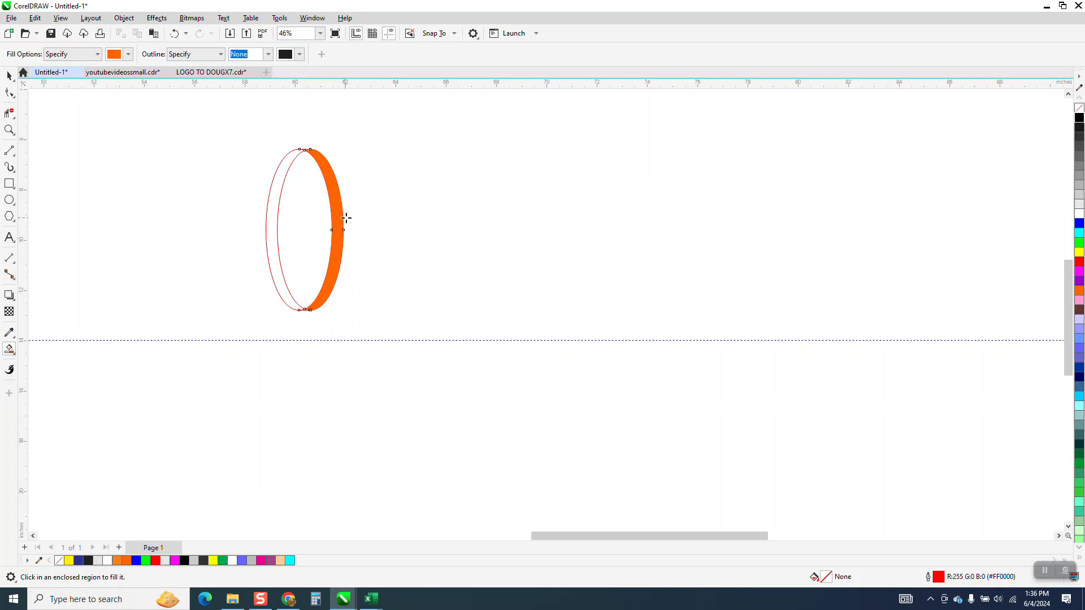
key("Right")
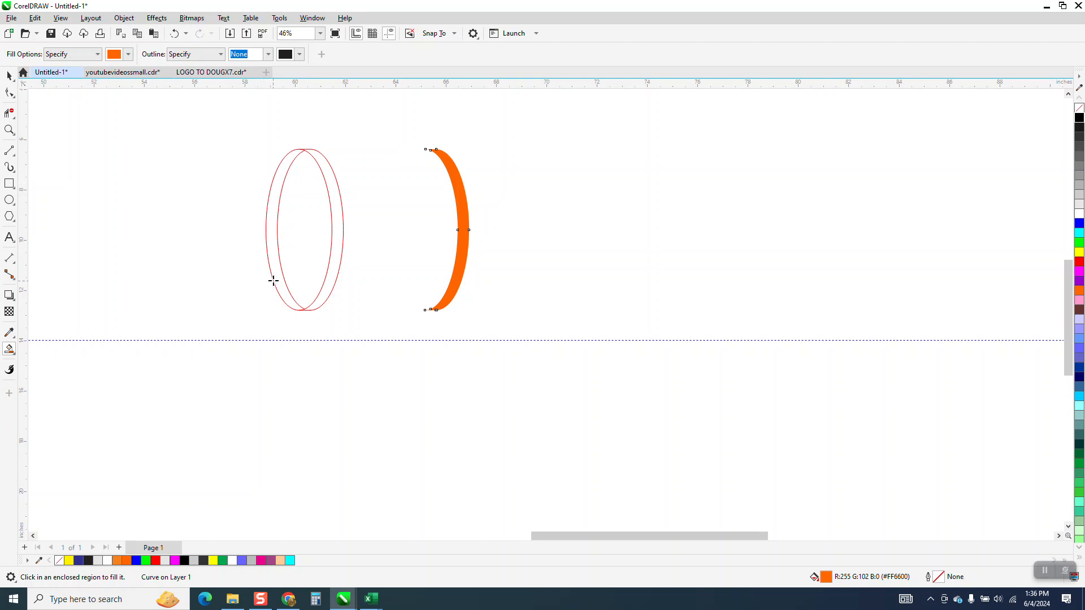
Draw a horizontal two-point line about 0.45 inch long across the left crescent at its mid-height
left_click(9, 131)
left_click_drag(218, 129, 456, 359)
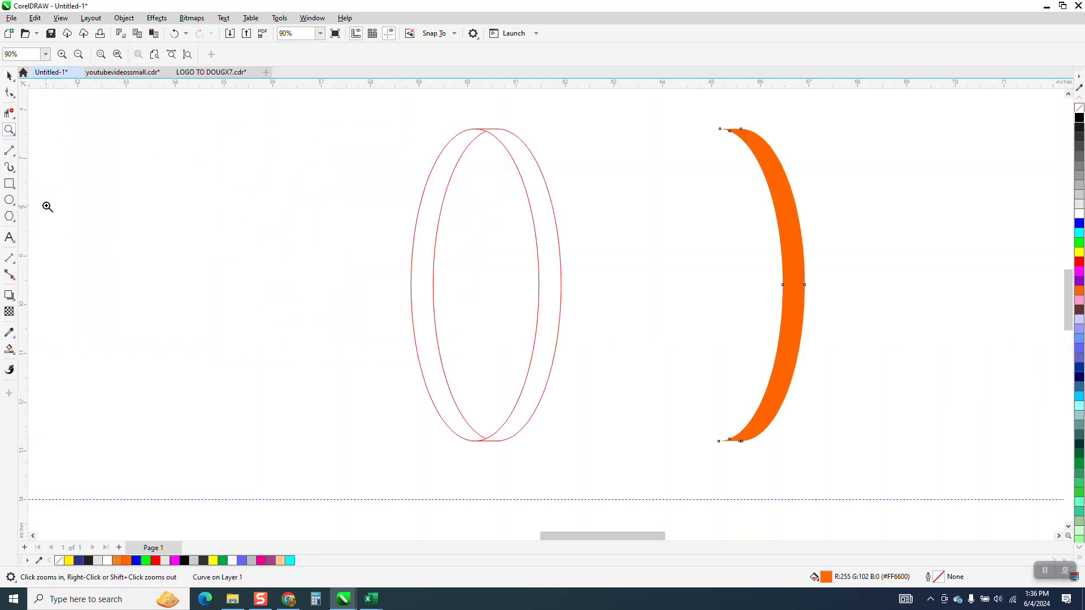
left_click(14, 156)
left_click(46, 163)
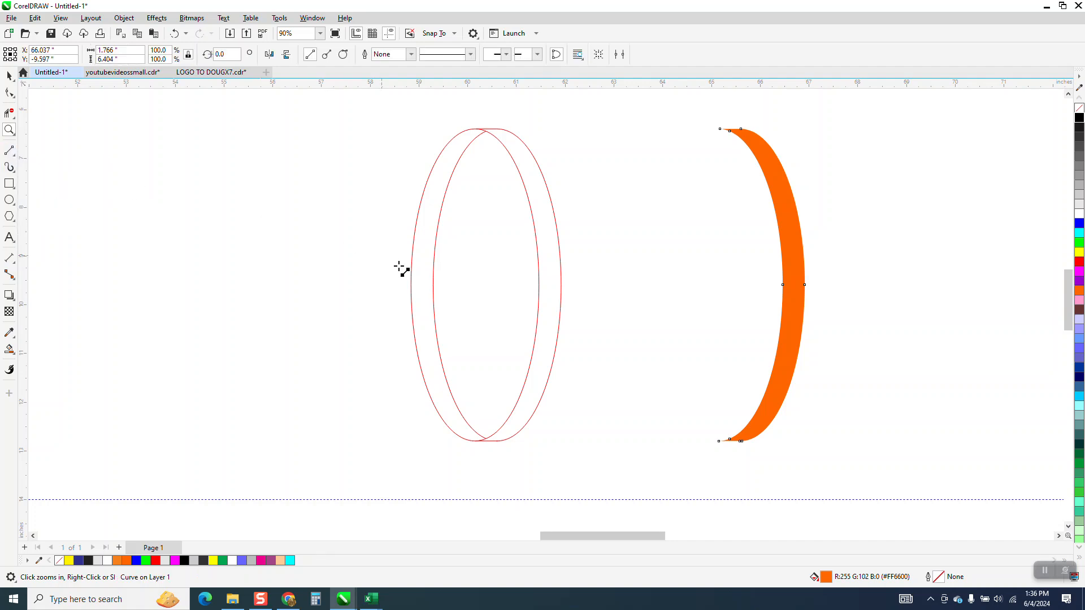
left_click_drag(433, 285, 410, 285)
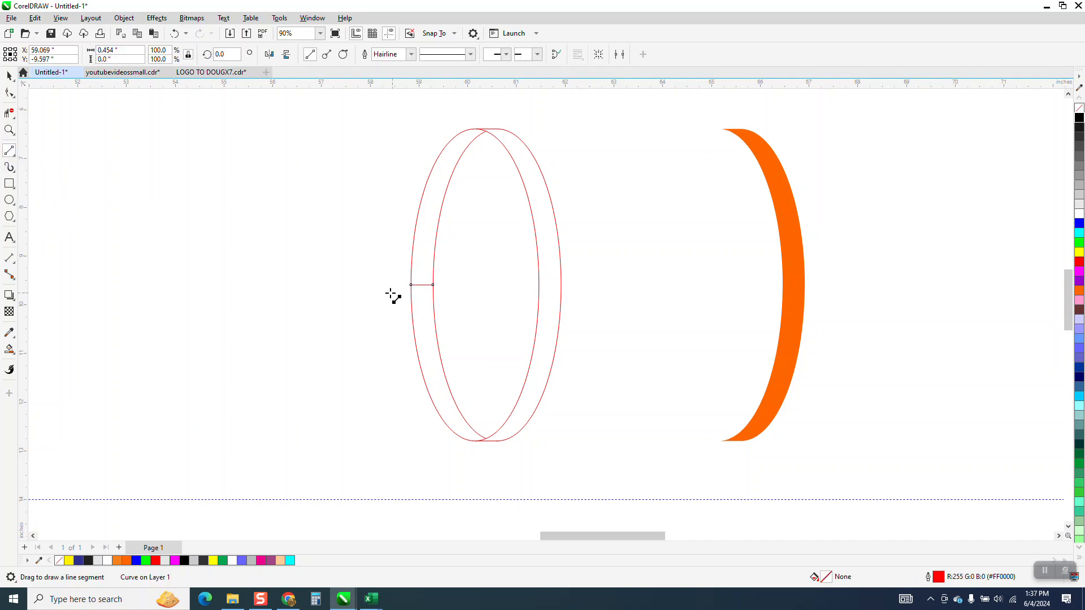
Smart Fill the lower and upper halves of the left crescent orange, shifting each piece 5 inches right to complete the loop
left_click(9, 350)
left_click(433, 368)
key("ctrl+r")
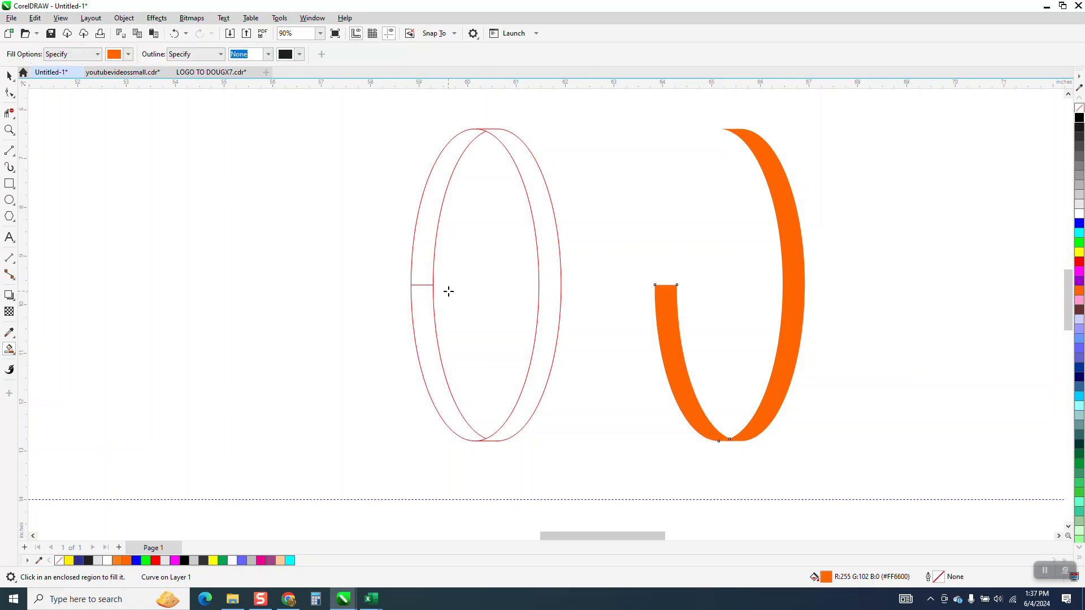
scroll(415, 378, "down", 2)
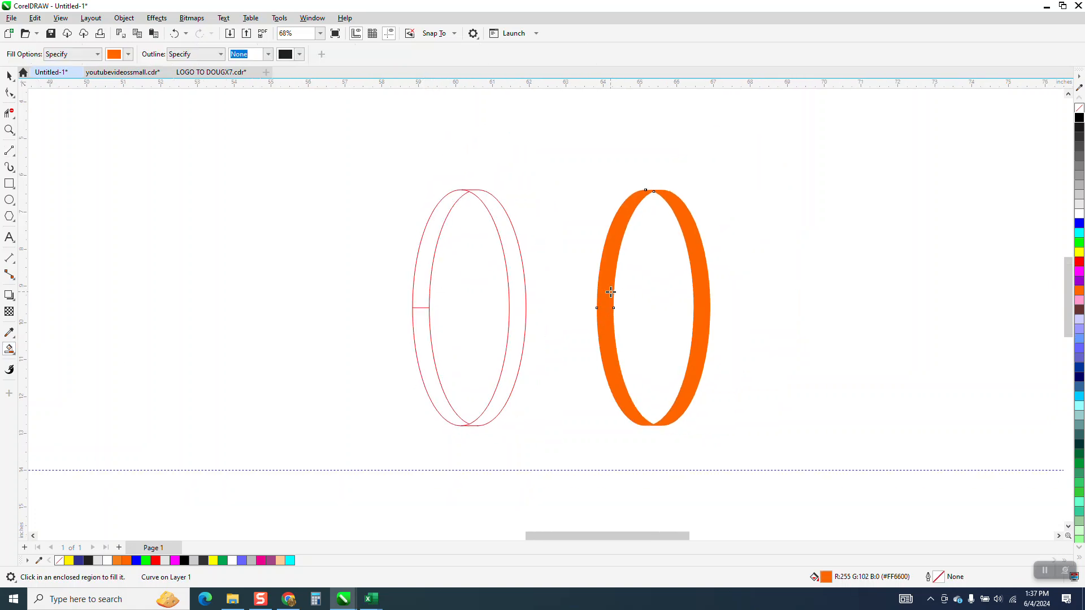
Apply a fountain fill to the upper half of the orange loop's left side, from orange near the middle to black at the top
left_click(9, 130)
left_click_drag(560, 298, 650, 343)
scroll(512, 281, "down", 5)
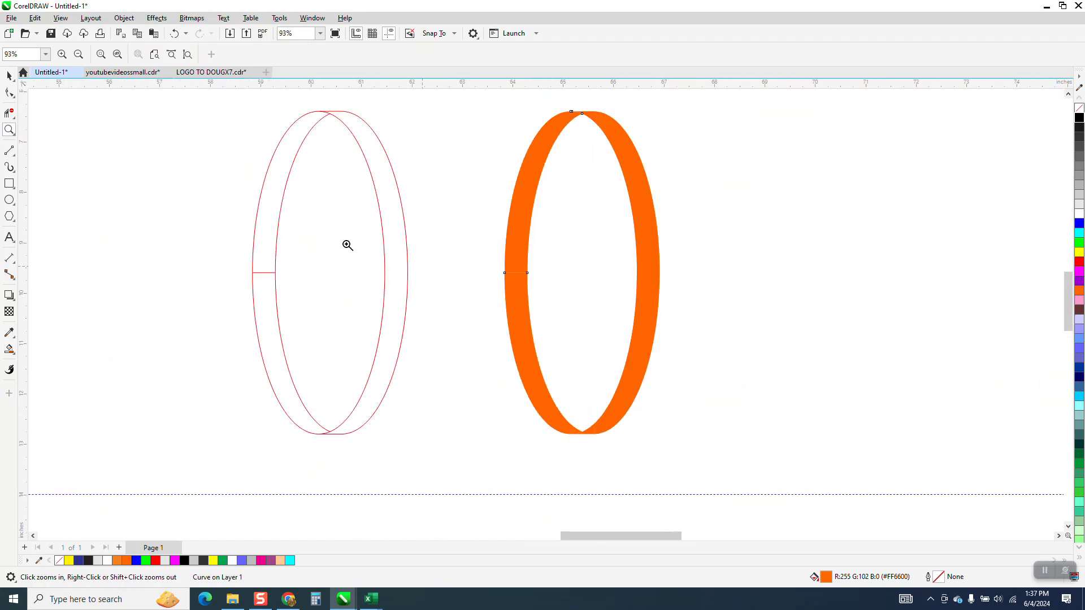
left_click(9, 75)
left_click(527, 203)
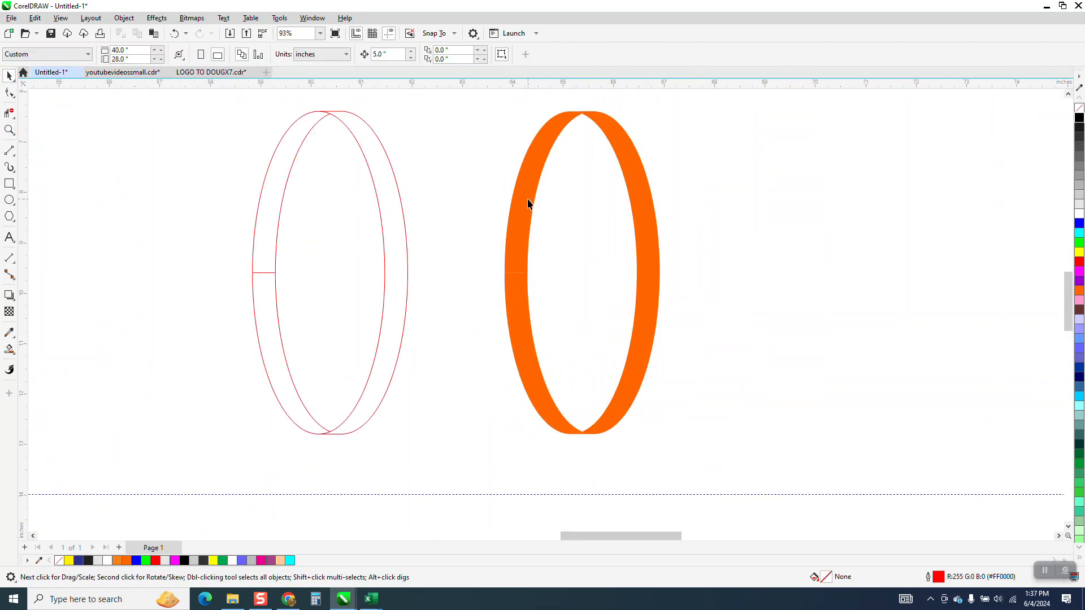
left_click(16, 355)
left_click(34, 348)
left_click_drag(511, 243, 574, 115)
left_click_drag(1080, 119, 579, 116)
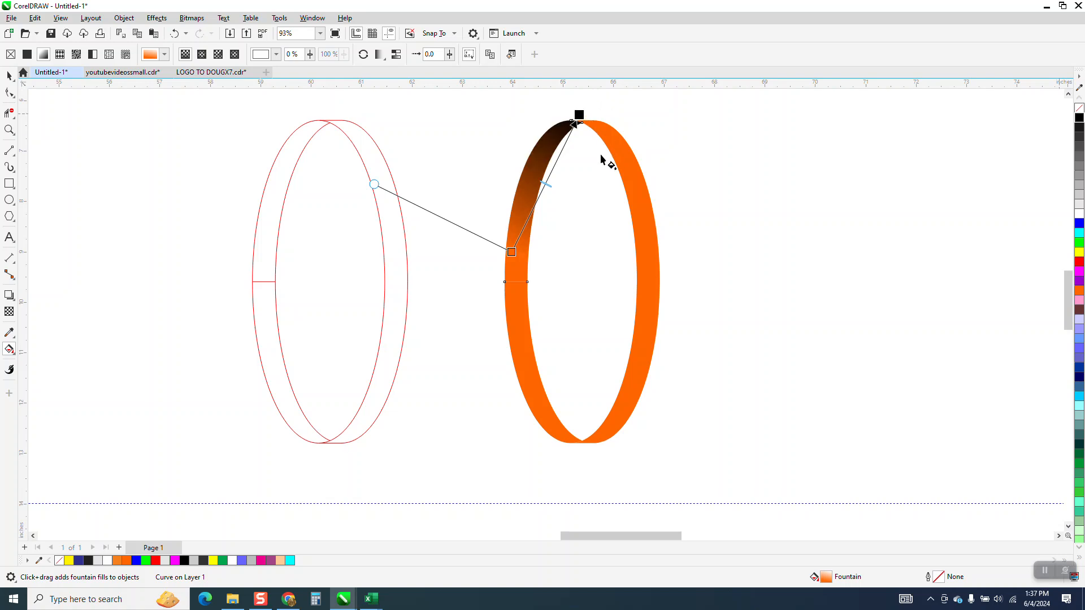
Adjust the upper-left piece's fountain fill, extending its black end past the top of the loop and moving its orange start upward
left_click(581, 113)
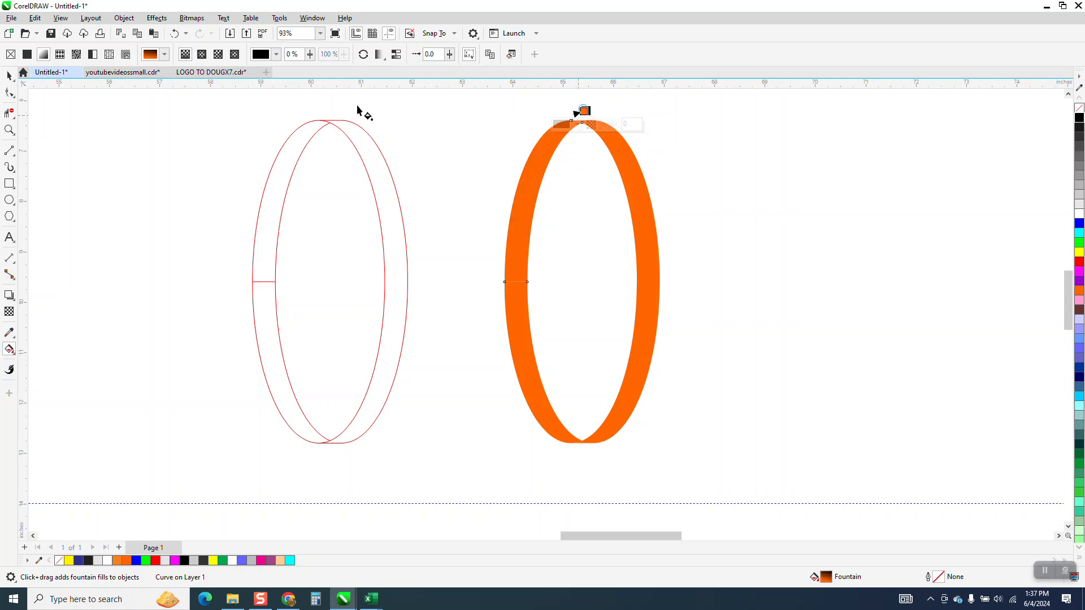
left_click(174, 33)
left_click_drag(577, 113, 588, 92)
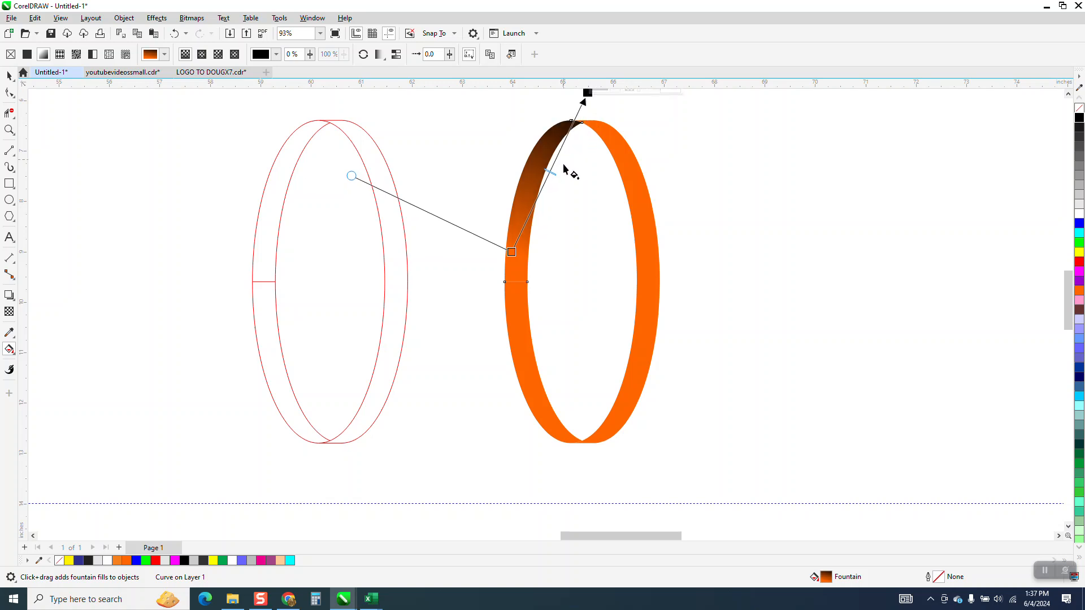
left_click(9, 76)
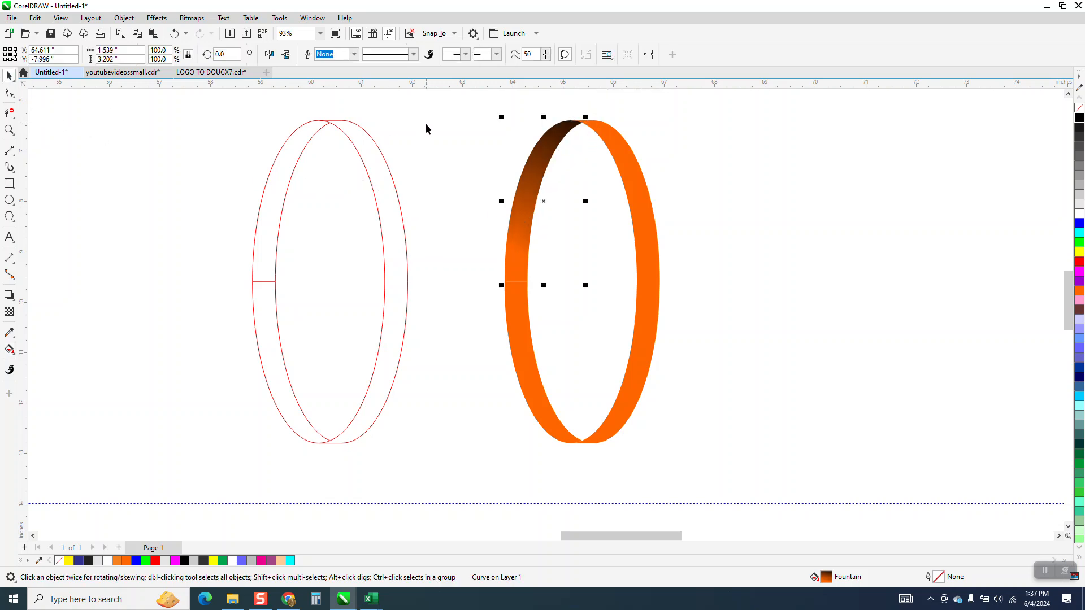
left_click(9, 349)
left_click_drag(512, 252, 523, 212)
left_click(10, 76)
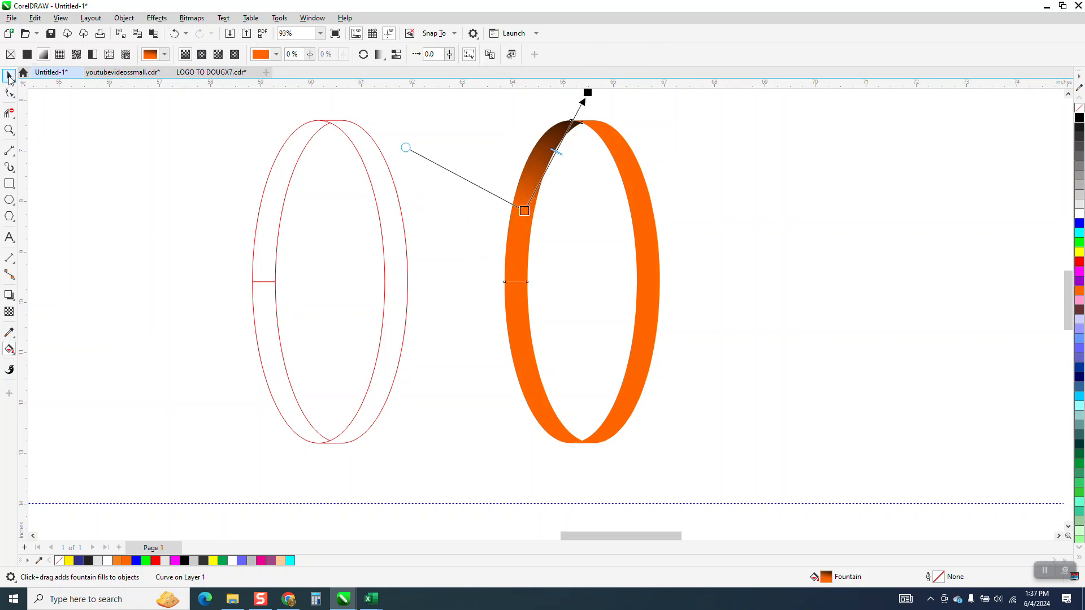
Apply a fountain fill to the lower half of the loop's left side, from orange partway down to black just past the bottom
left_click(521, 390)
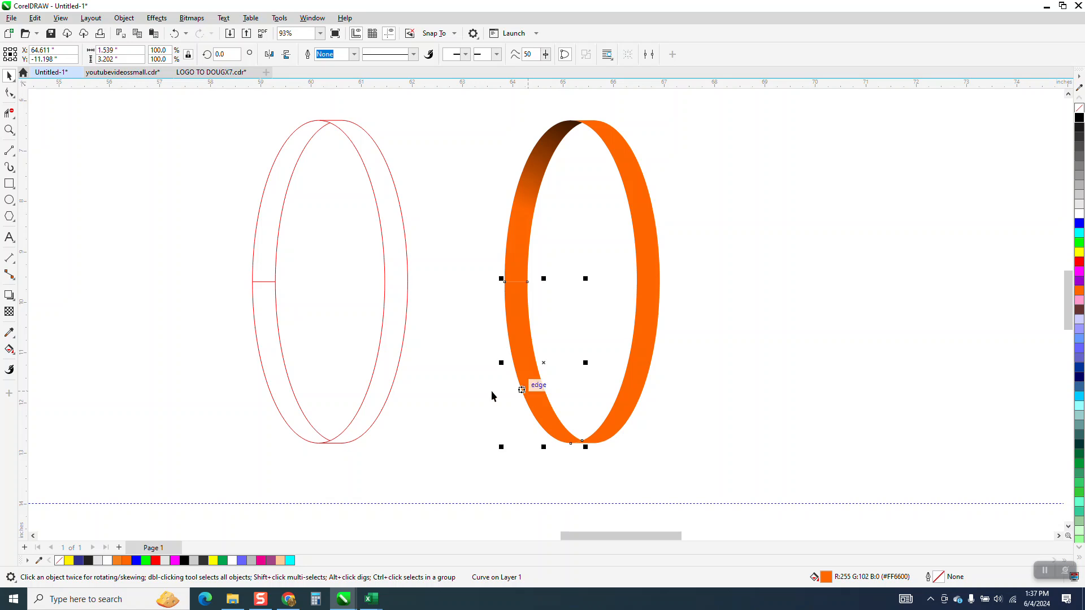
left_click(9, 349)
left_click(45, 347)
left_click_drag(522, 363, 584, 463)
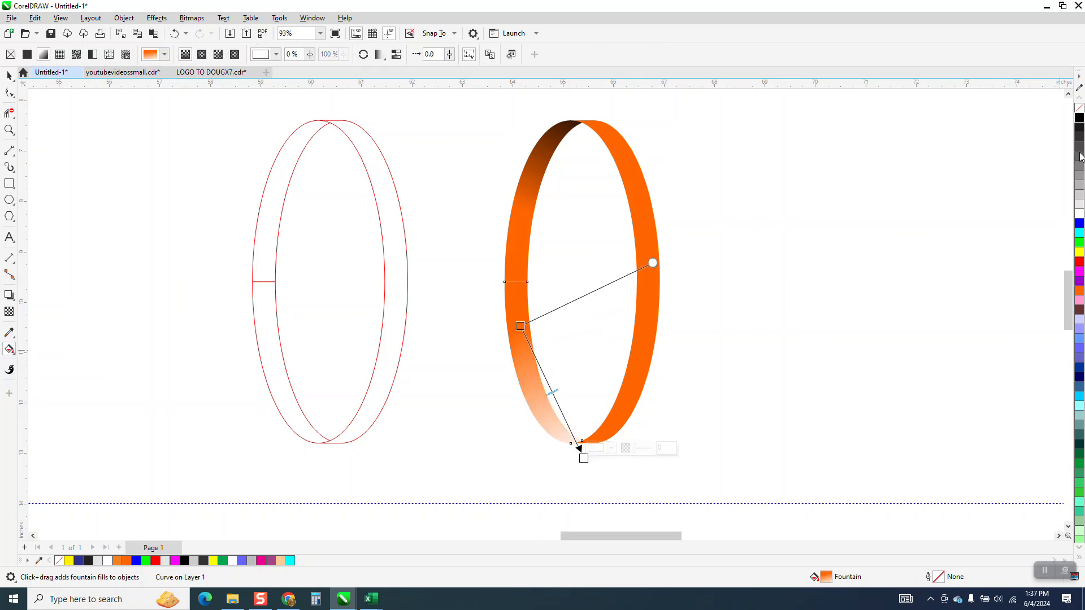
left_click_drag(1080, 119, 584, 459)
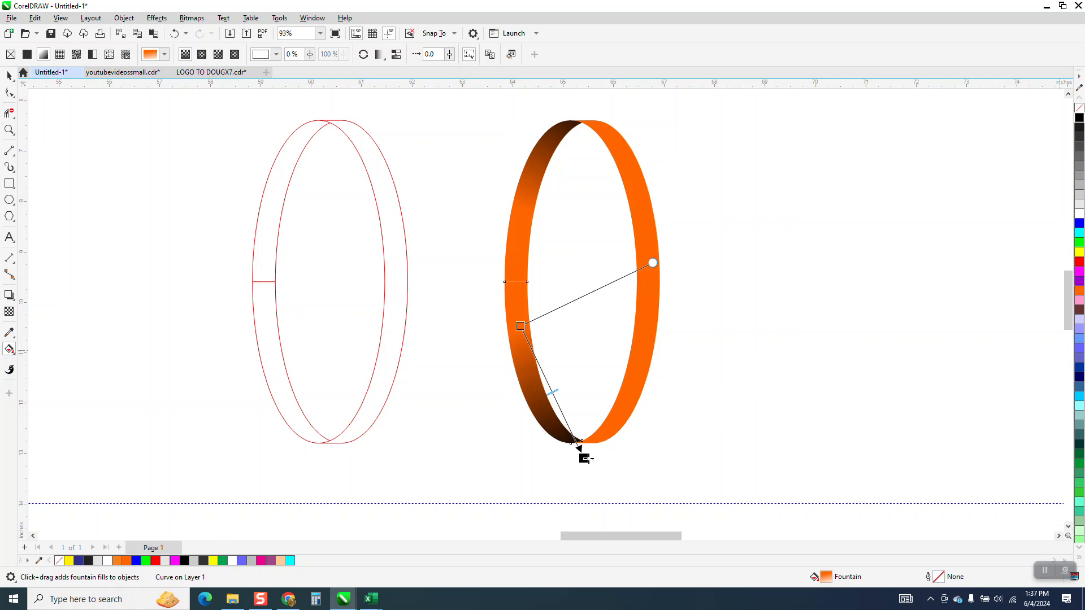
left_click_drag(520, 326, 530, 381)
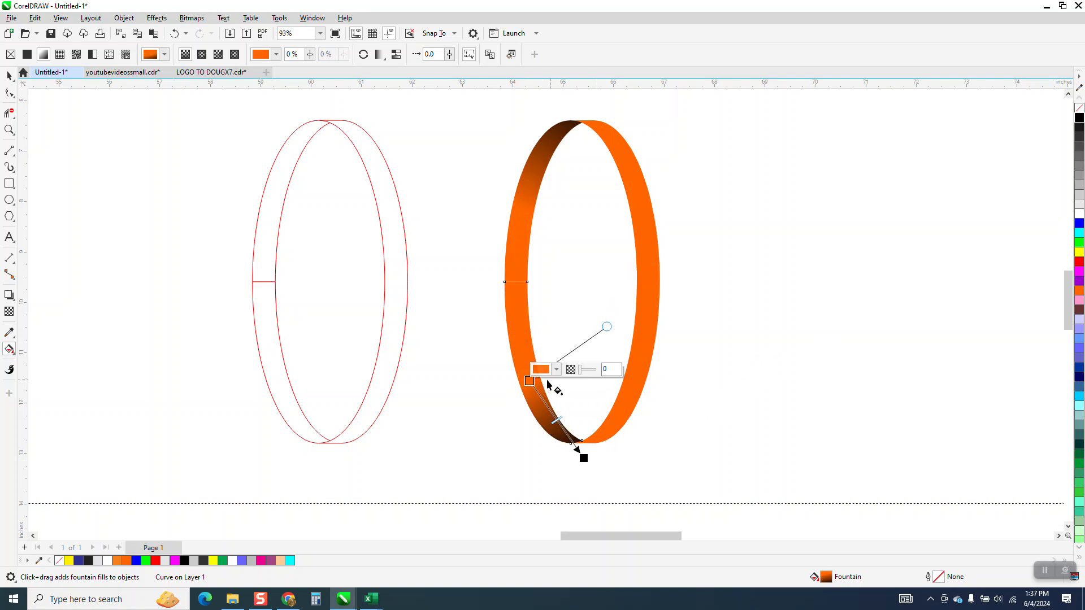
Delete the red construction ellipses and line beside the shaded loop
left_click(9, 75)
scroll(442, 347, "down", 1)
left_click_drag(253, 144, 469, 448)
key("Delete")
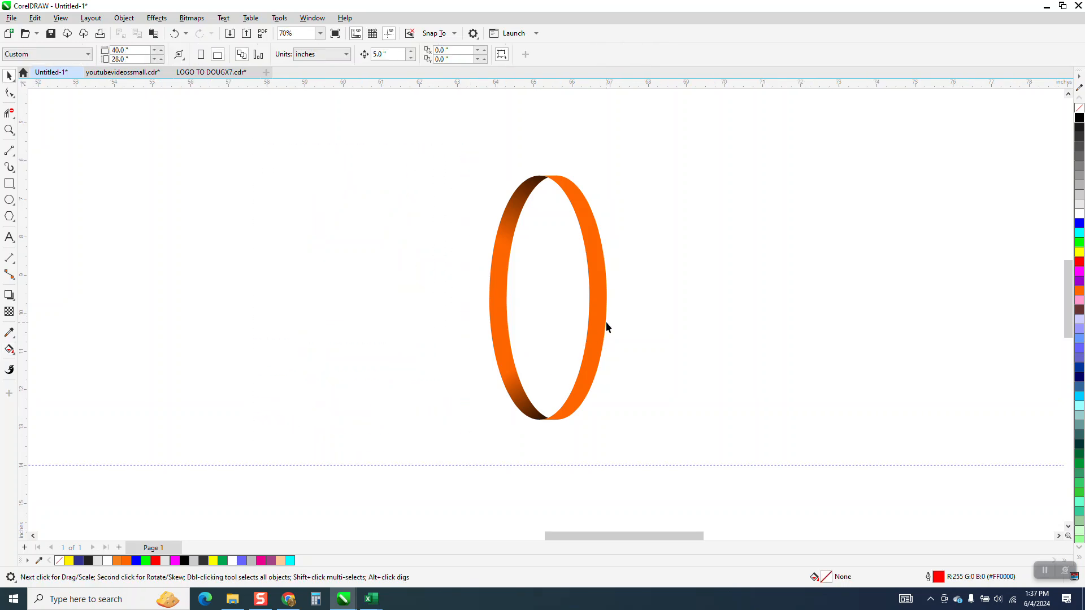
Group the loop's two shaded left pieces, moving the right crescent 5 inches aside and back
left_click(600, 314)
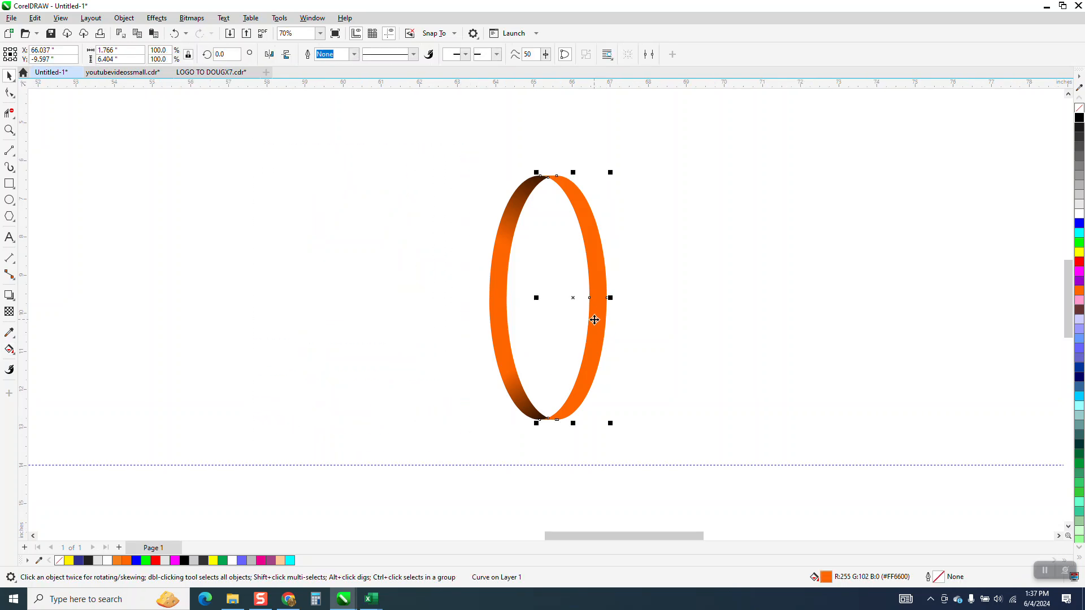
left_click_drag(594, 320, 785, 320)
left_click(469, 178)
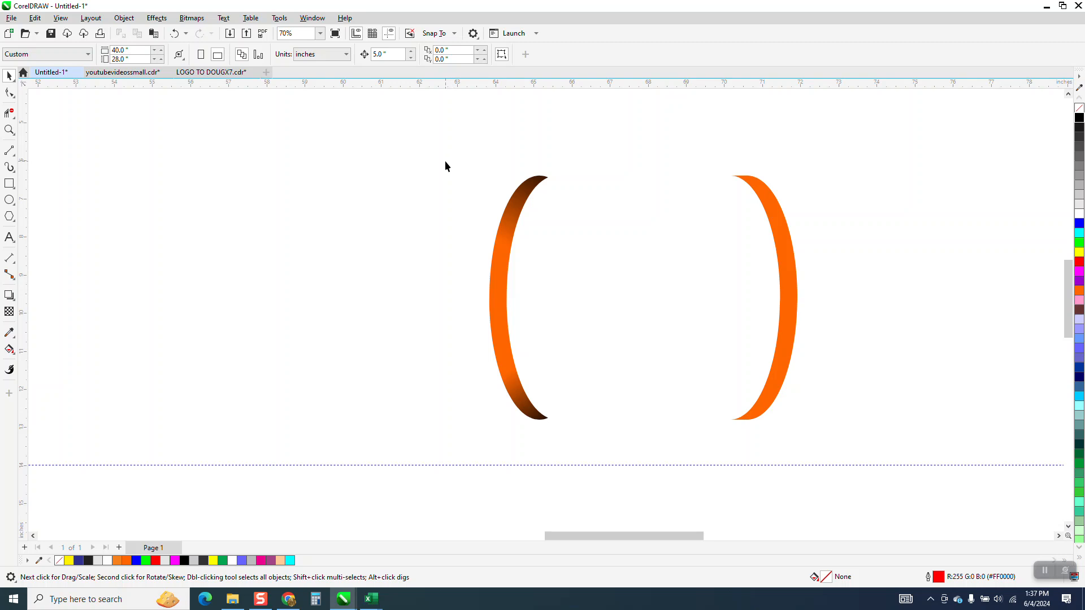
left_click_drag(638, 425, 638, 428)
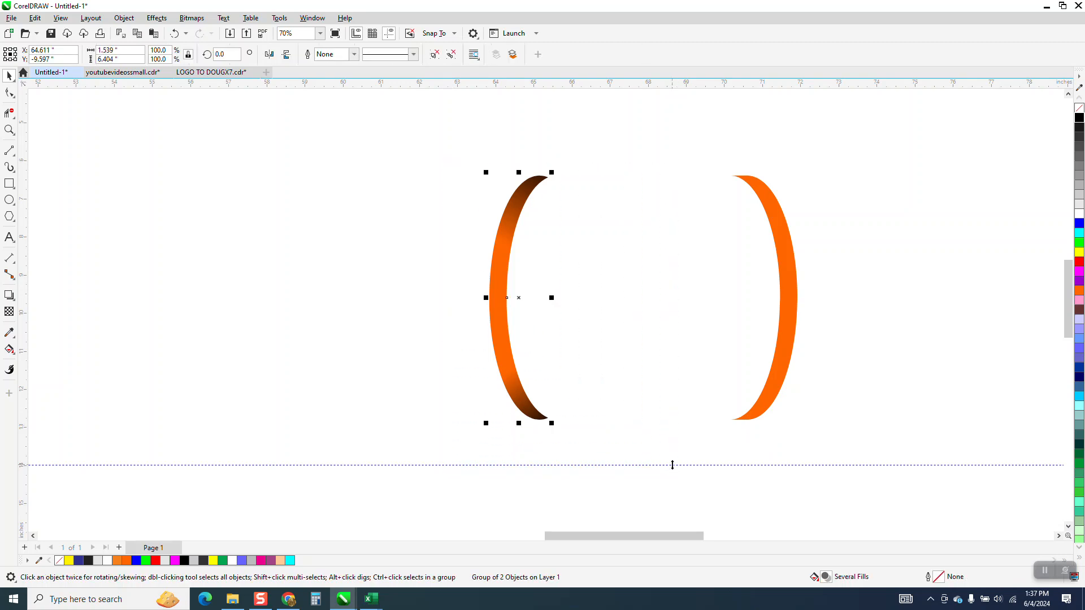
left_click(781, 332)
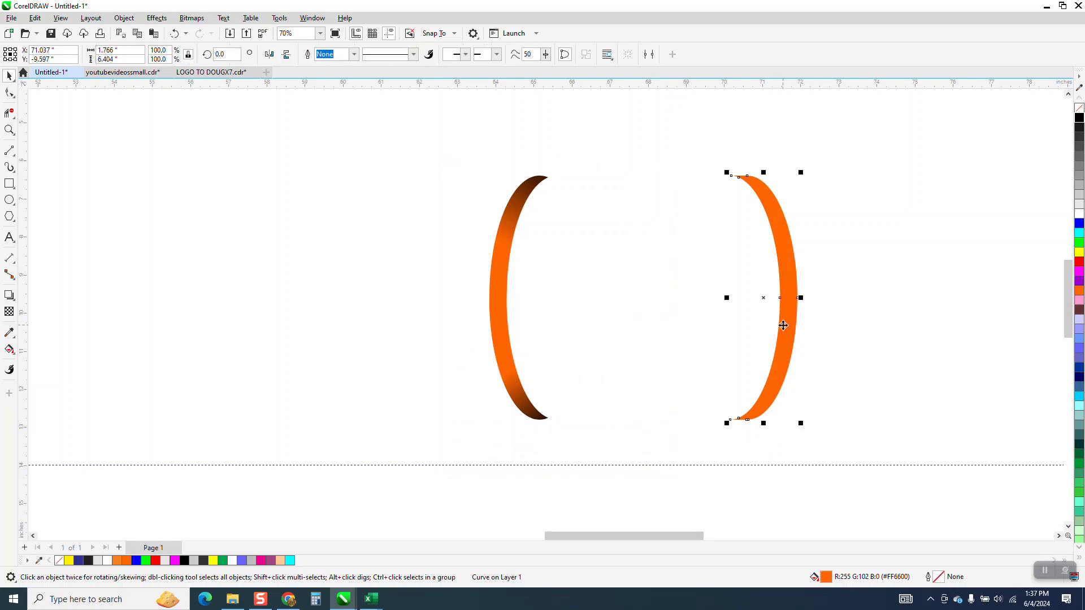
key("ctrl+z")
Try to move both parts of the loop together onto the page's vertical guideline
scroll(713, 317, "down", 1)
scroll(677, 277, "down", 3)
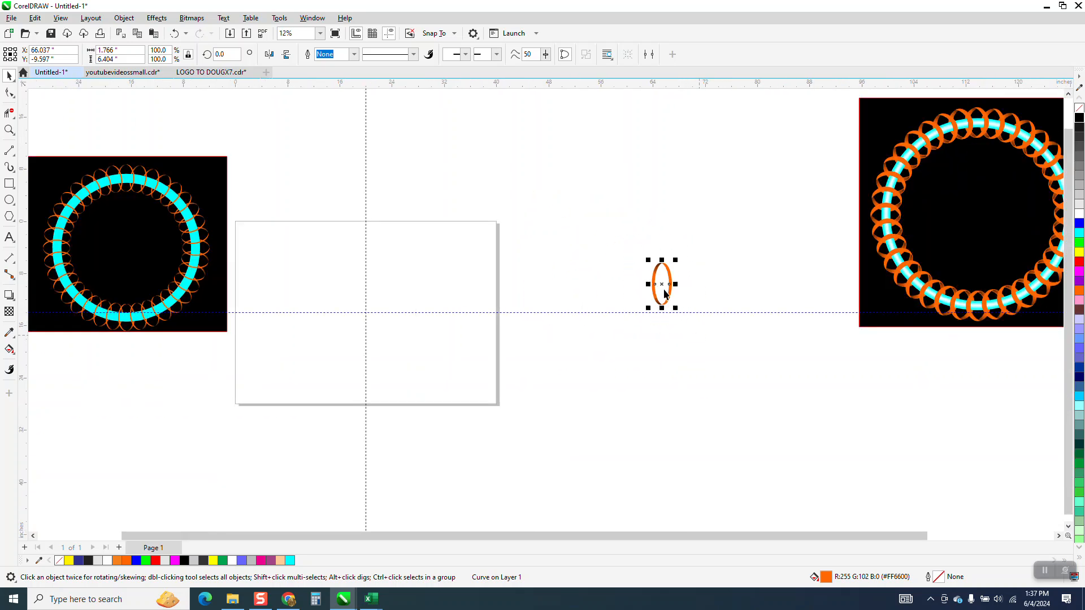
left_click(664, 291, "shift")
left_click_drag(623, 242, 700, 317)
left_click_drag(648, 295, 387, 230)
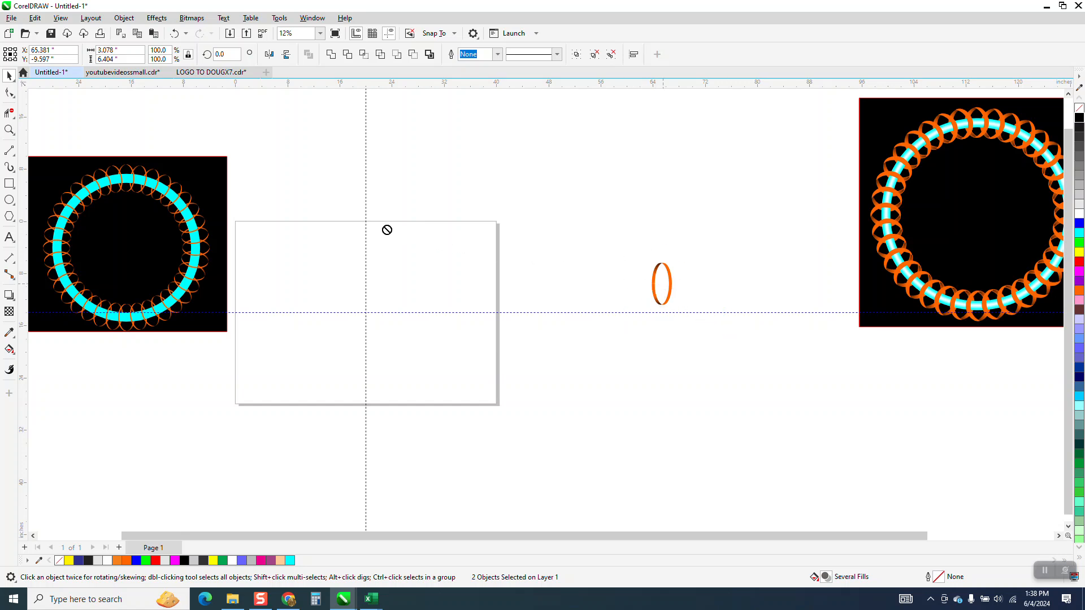
left_click_drag(662, 282, 624, 277)
left_click_drag(383, 237, 384, 243)
left_click(625, 255)
left_click_drag(715, 323, 715, 324)
left_click_drag(661, 282, 425, 244)
left_click(669, 283)
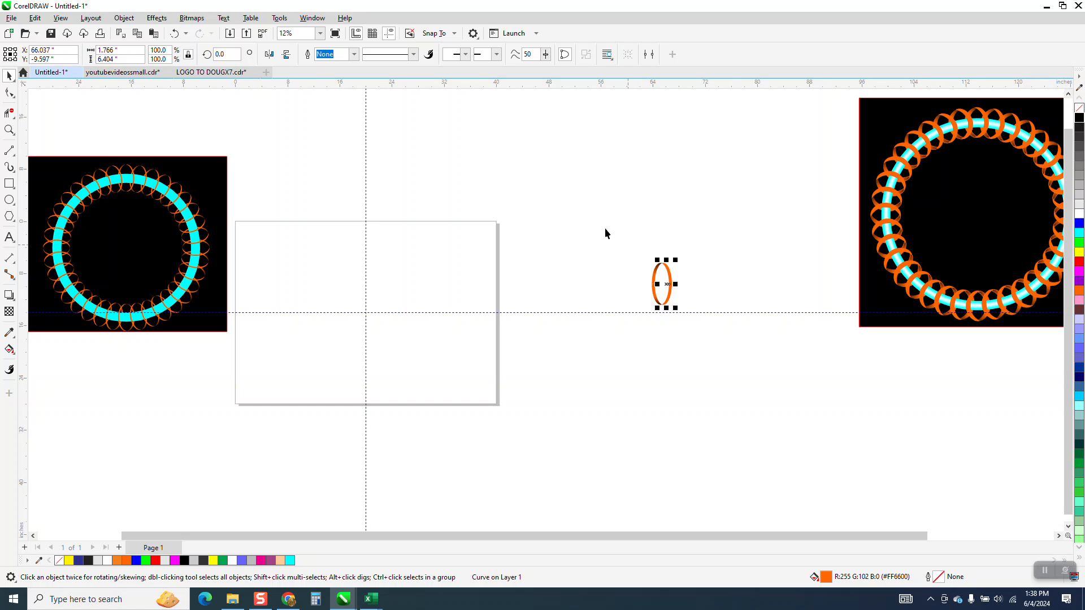
left_click_drag(776, 408, 776, 408)
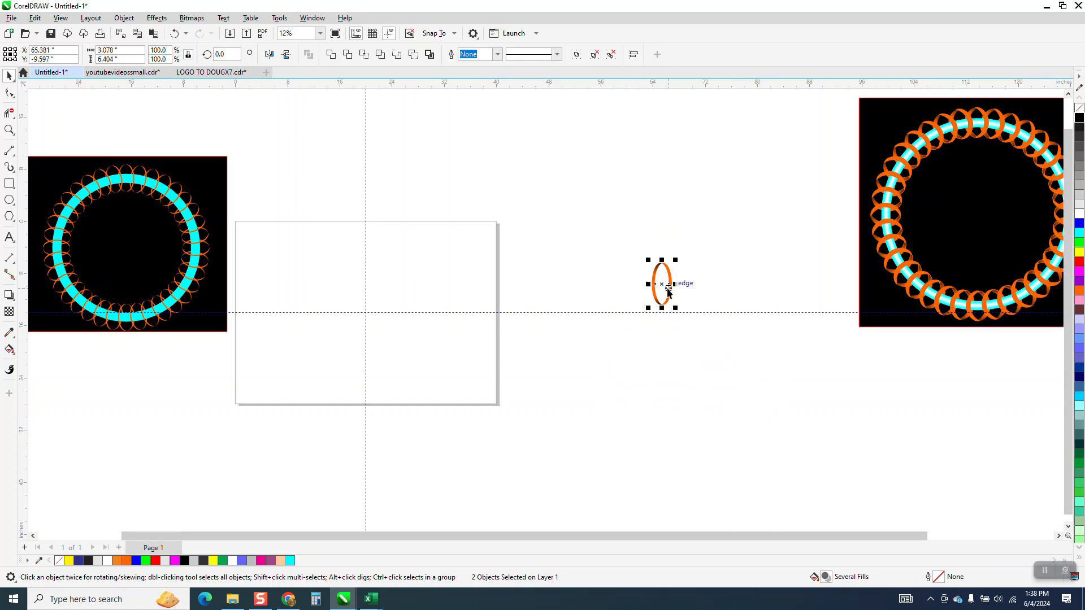
left_click_drag(665, 285, 463, 270)
left_click_drag(393, 242, 508, 278)
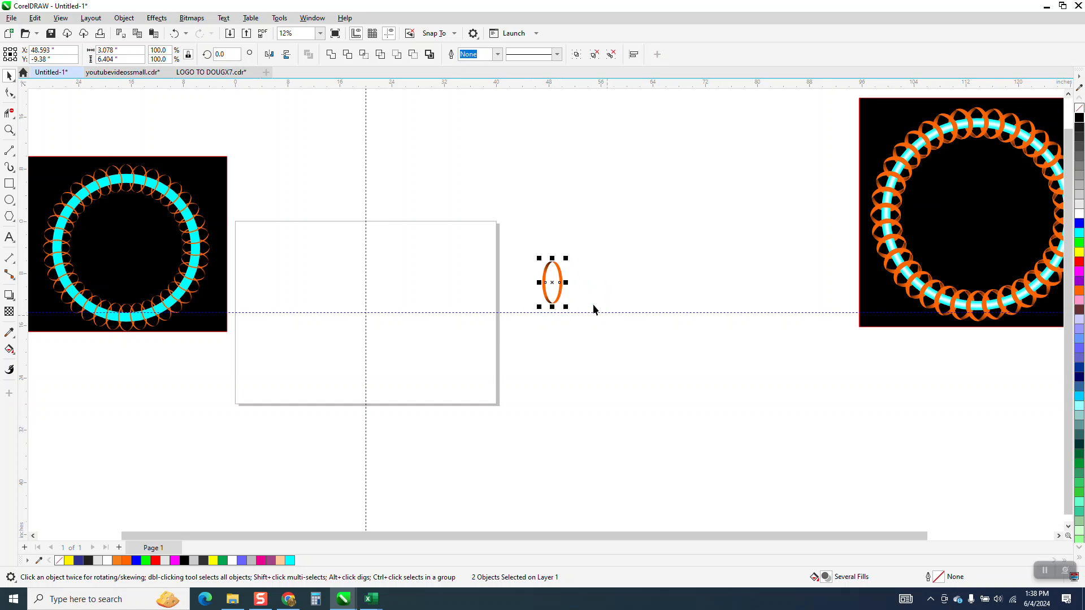
Group the loop's left and right parts and centre the group on the vertical guideline at the page's top edge
left_click_drag(553, 282, 520, 266)
left_click(549, 242)
left_click(562, 277)
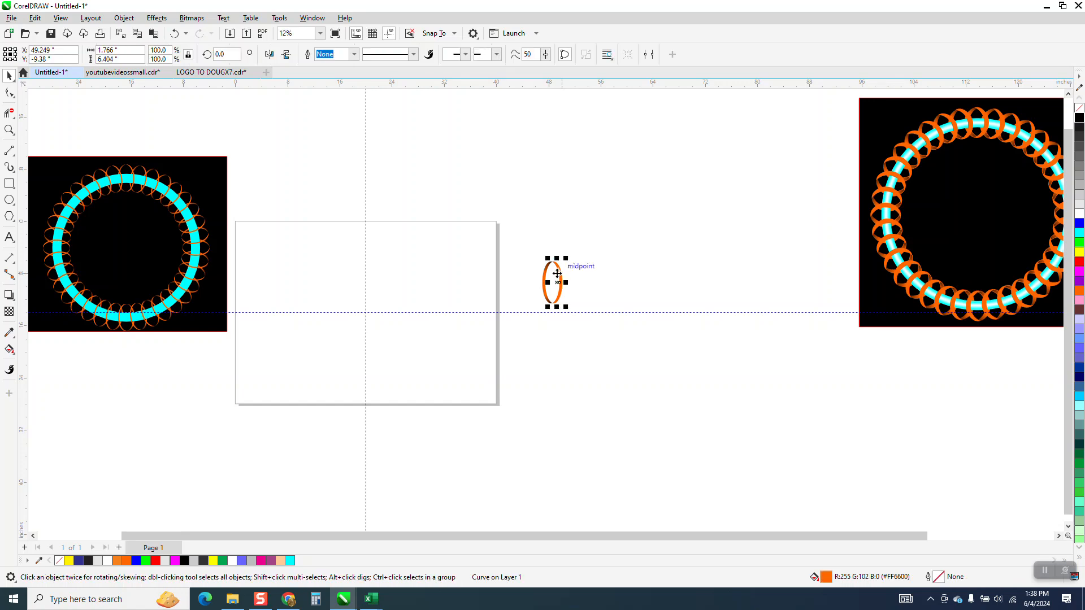
left_click_drag(530, 235, 589, 350)
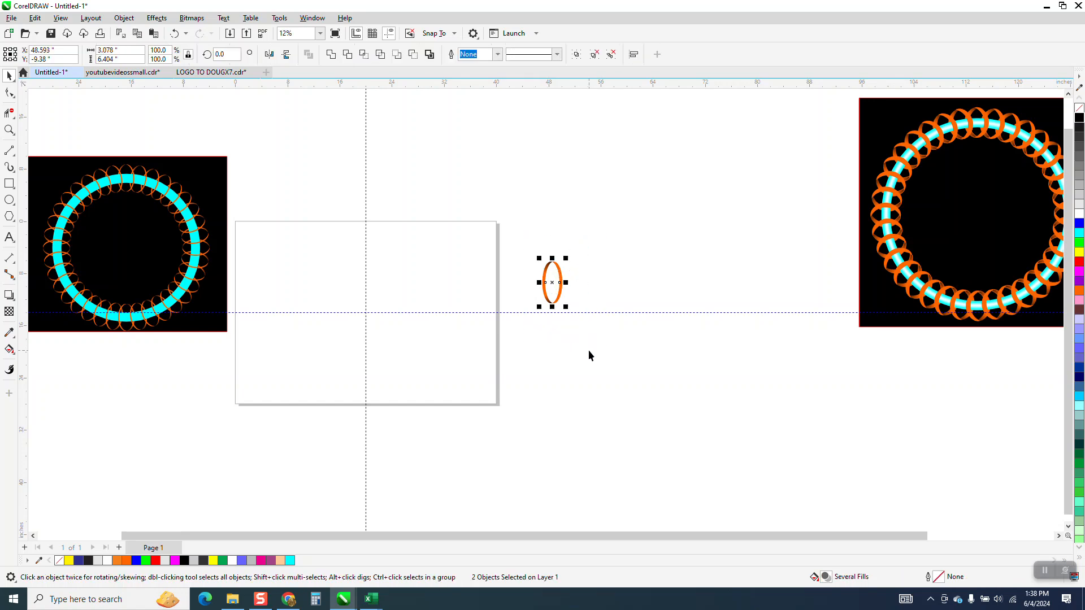
key("ctrl+g")
left_click_drag(556, 284, 368, 222)
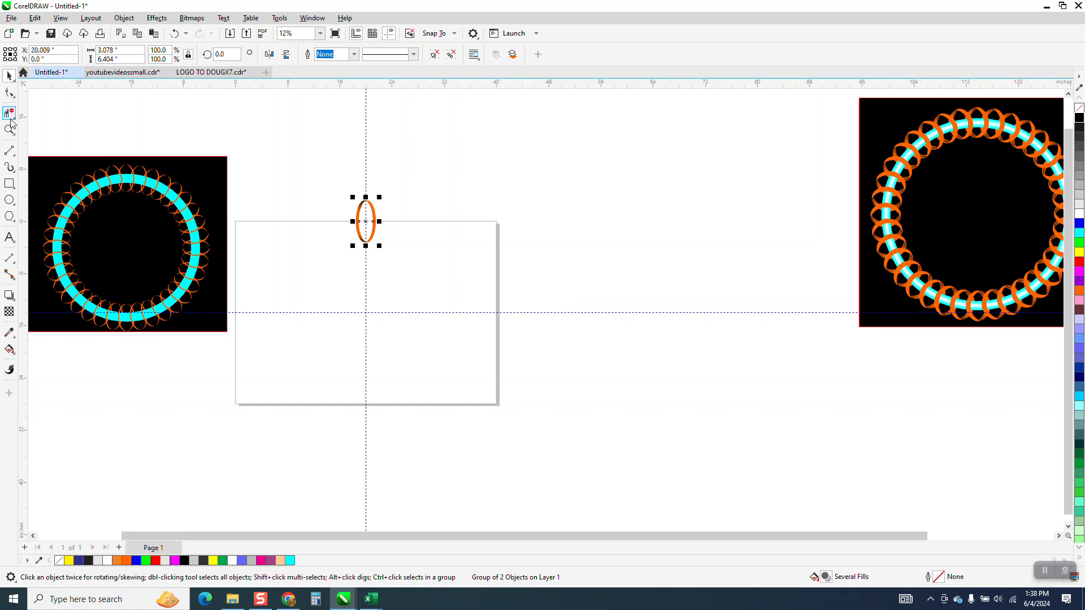
Scale the loop group down to about 82 percent, keeping it centred near the vertical guideline at the page's top edge
left_click(9, 129)
left_click_drag(303, 176, 457, 272)
left_click(9, 75)
left_click_drag(534, 195, 517, 230)
left_click_drag(476, 314, 483, 295)
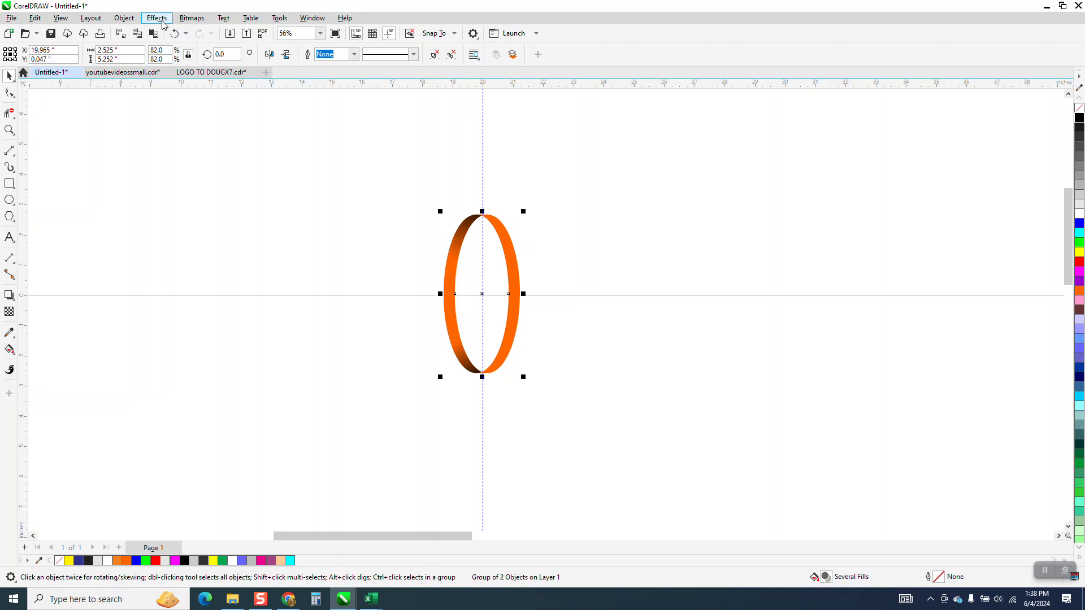
Ungroup the loop into its shaded left group and right crescent, and nudge the left group away and back
left_click(123, 17)
mouse_move(188, 210)
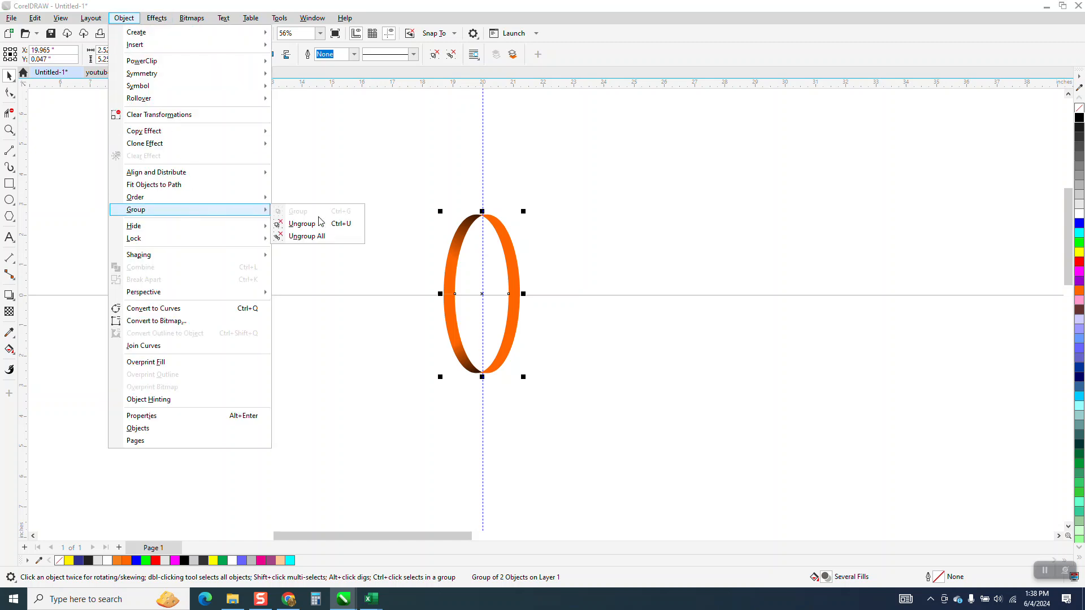
left_click(306, 225)
left_click(422, 251)
left_click(453, 267)
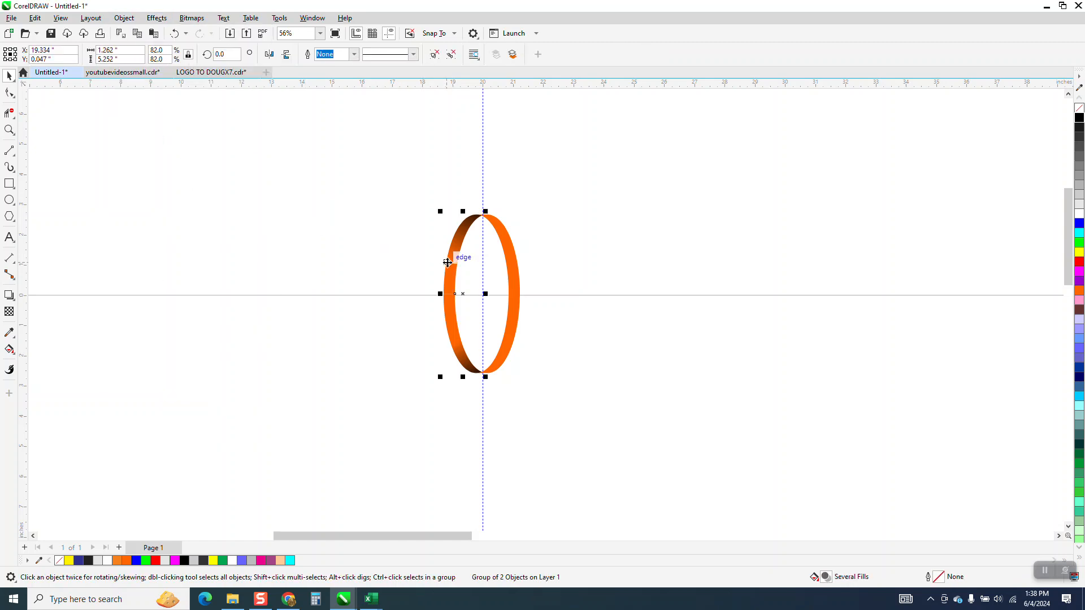
key("Left")
key("Right")
Move the right crescent's rotation centre to the guideline intersection at the middle of the page
left_click(512, 279)
scroll(497, 275, "down", 2)
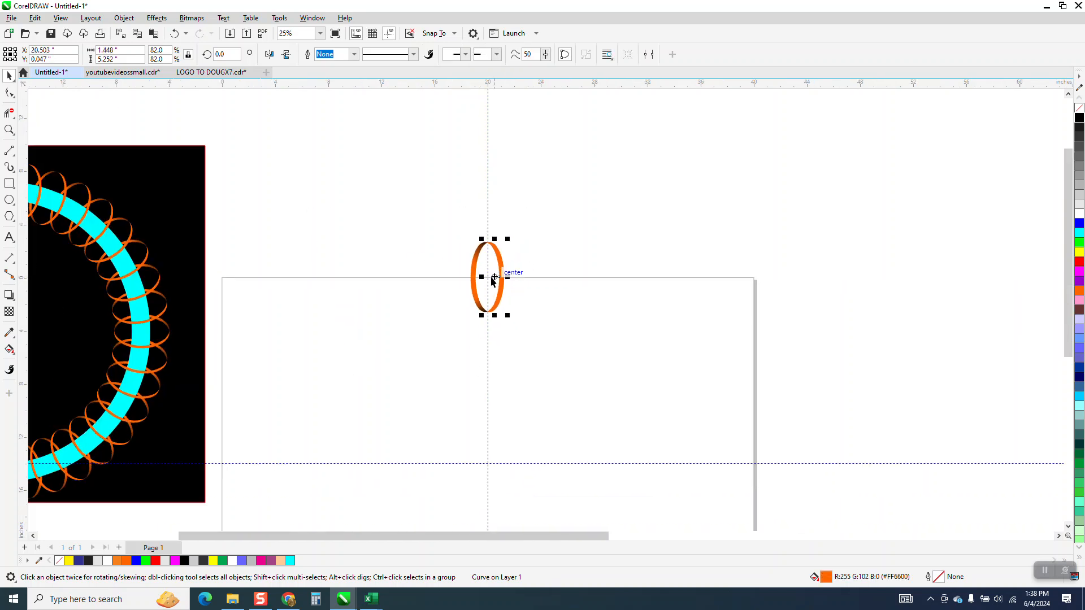
scroll(493, 279, "down", 1)
left_click(494, 277)
left_click_drag(494, 277, 489, 397)
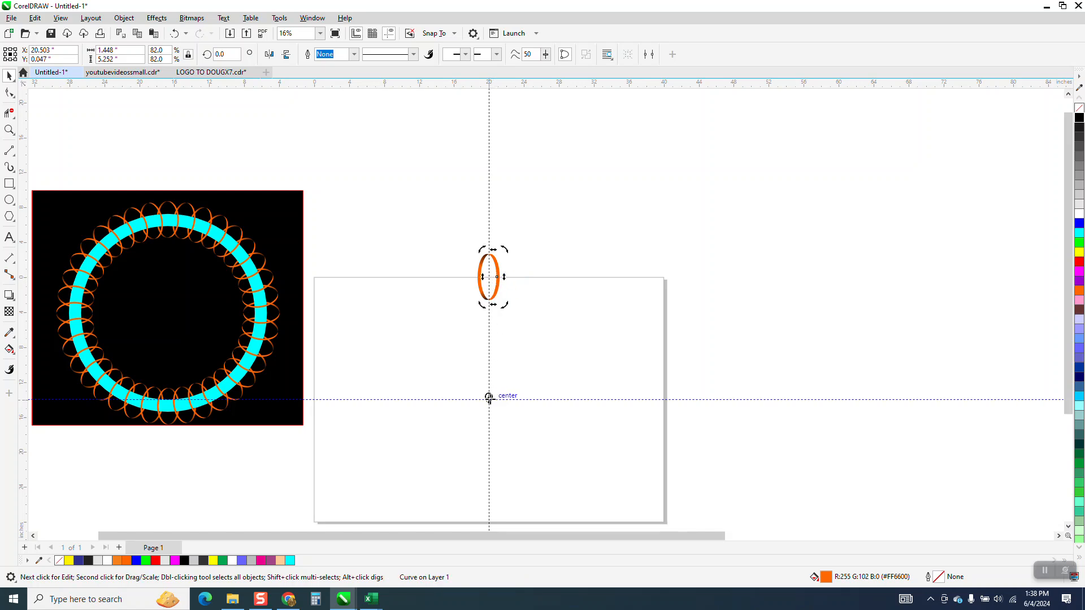
left_click(500, 279)
left_click(499, 278)
Try rotating the right crescent around the page centre in 10-degree steps with 35 copies
left_click(314, 18)
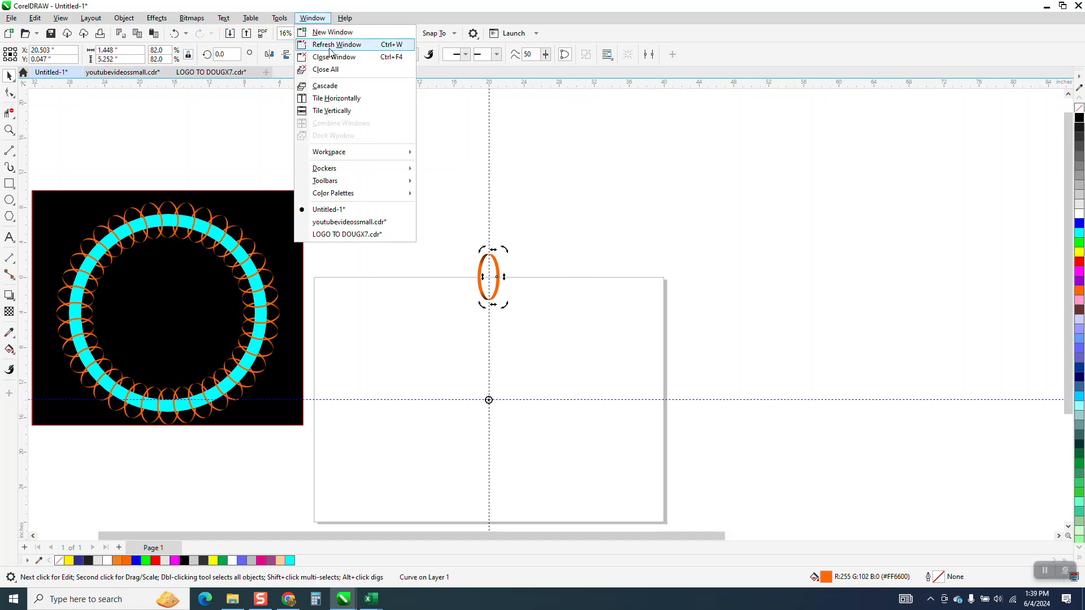
mouse_move(347, 171)
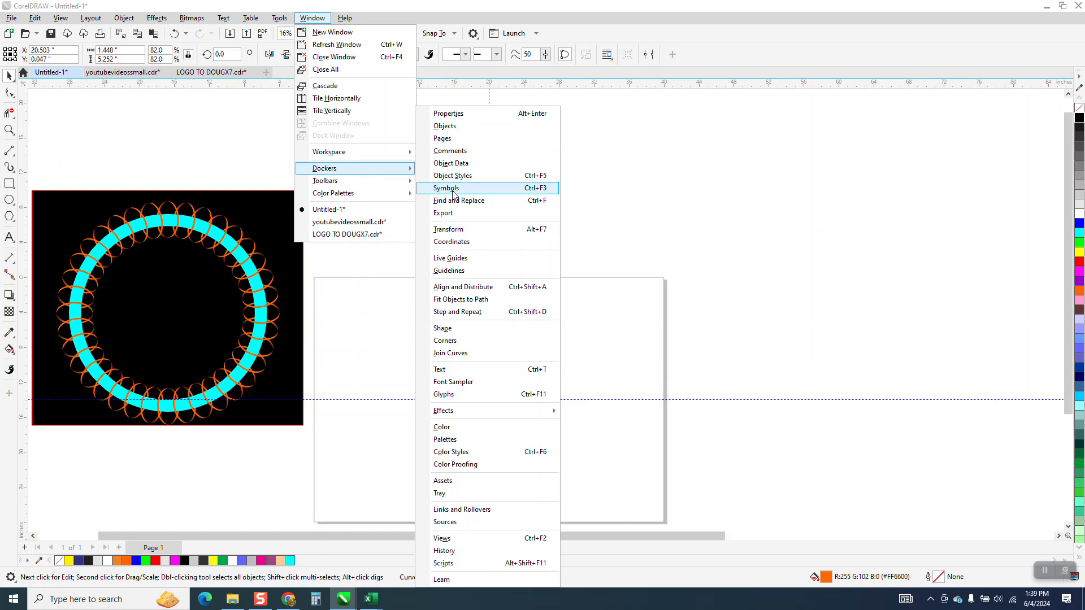
left_click(460, 231)
left_click(956, 125)
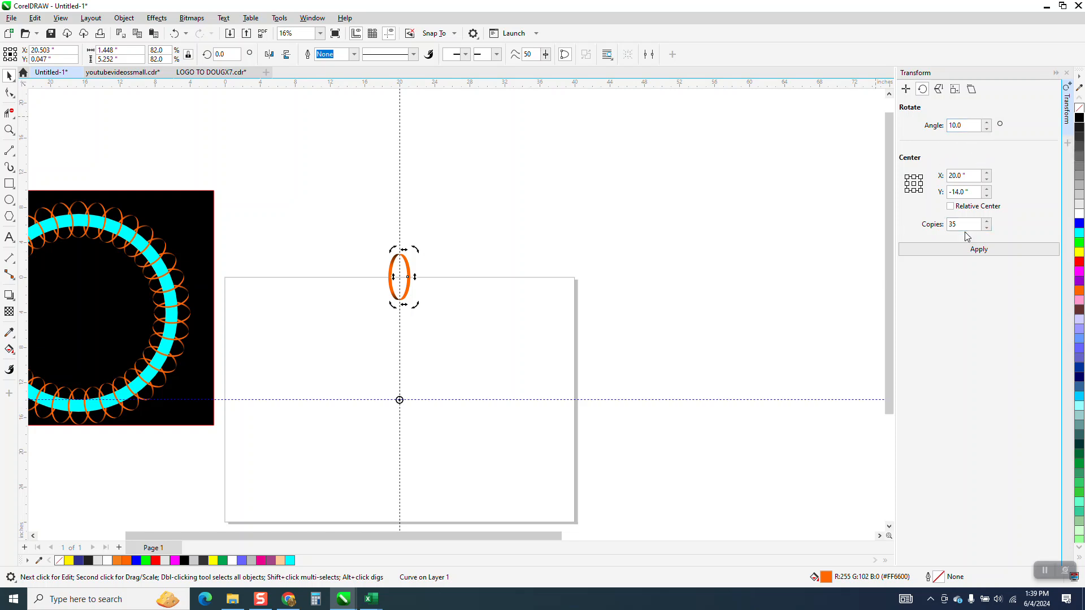
left_click(980, 250)
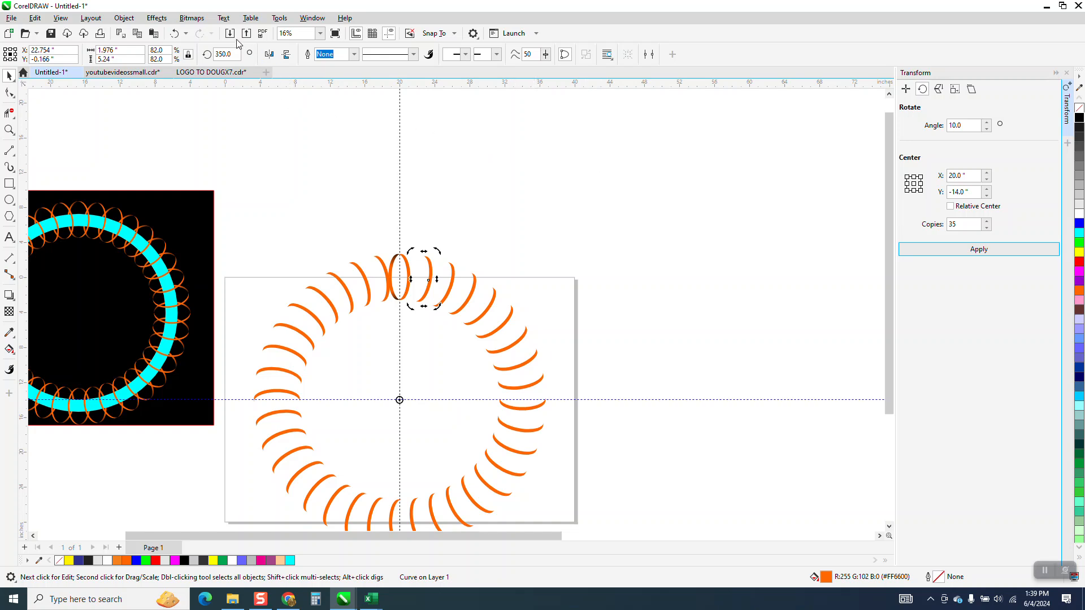
left_click(174, 35)
Rotate the right crescent around the page centre in 5-degree steps with 71 copies
left_click_drag(976, 127, 927, 131)
type("5")
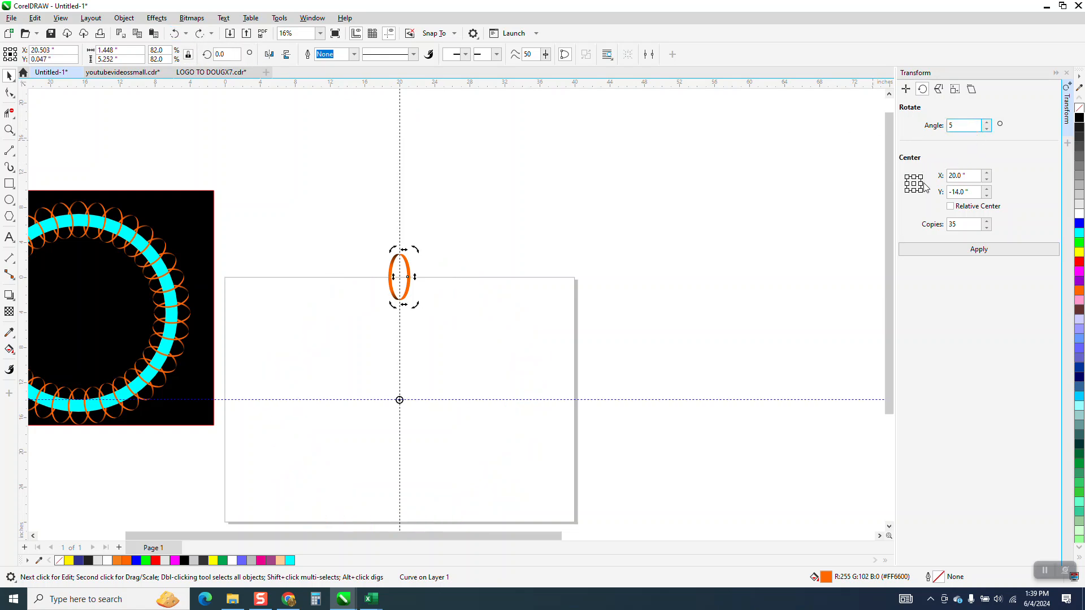
left_click_drag(975, 224, 901, 230)
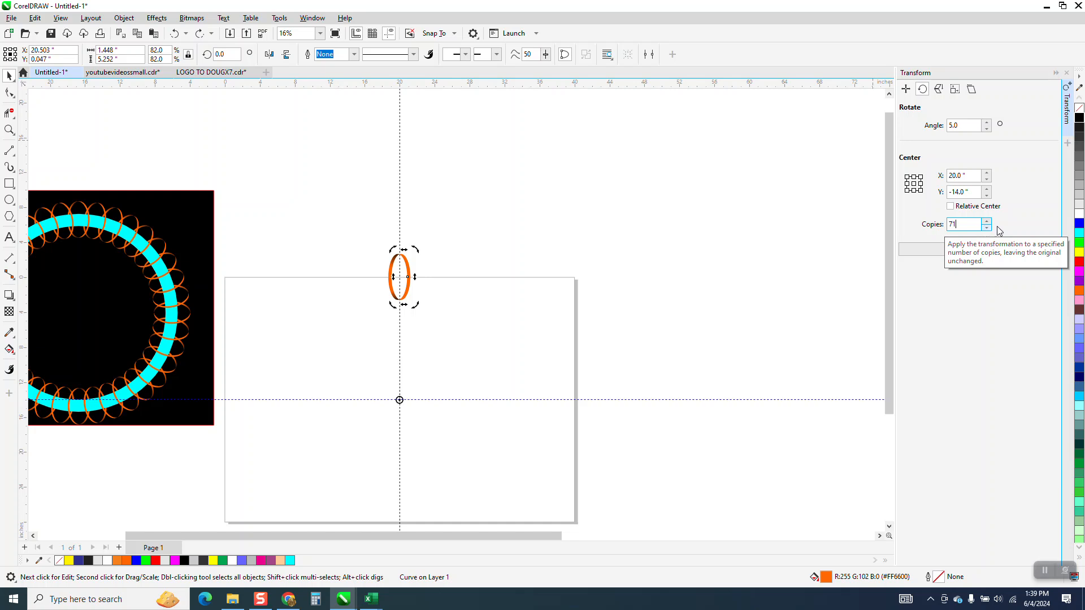
left_click(979, 253)
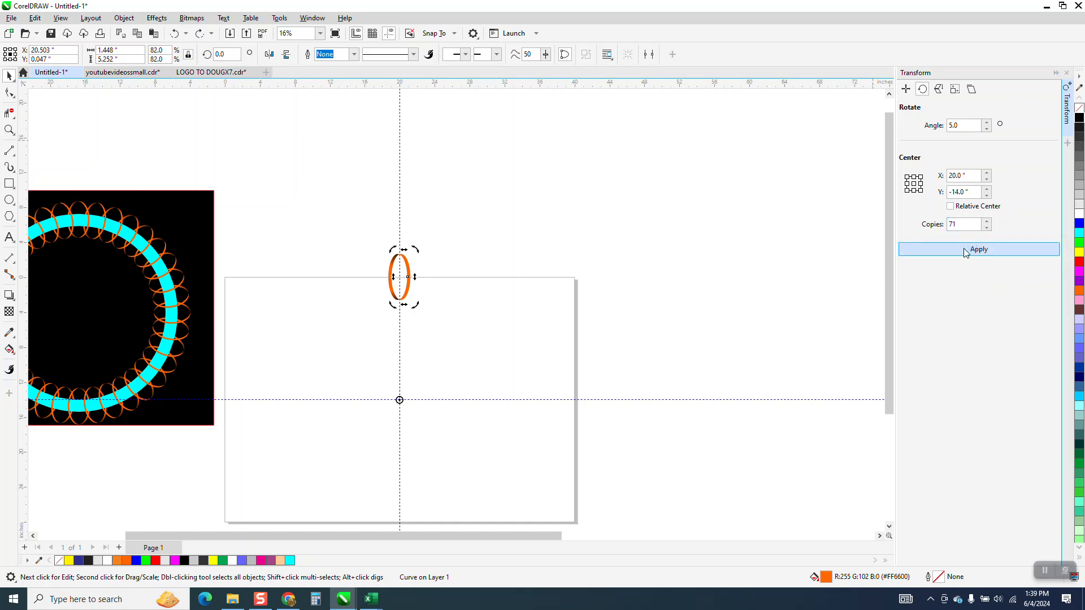
Move the shaded left group of the loop 10 inches up, clear of the ring of crescents
left_click(400, 150)
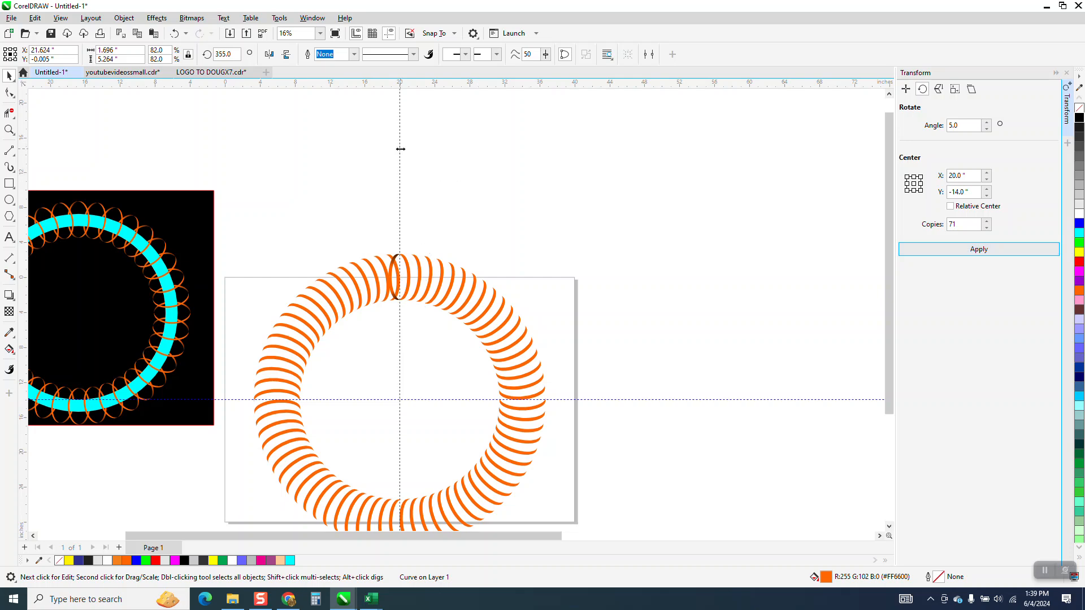
left_click(397, 257)
key("Up")
key("Up")
Group all 72 plain orange crescents of the ring
scroll(417, 246, "down", 1)
left_click_drag(294, 246, 558, 455)
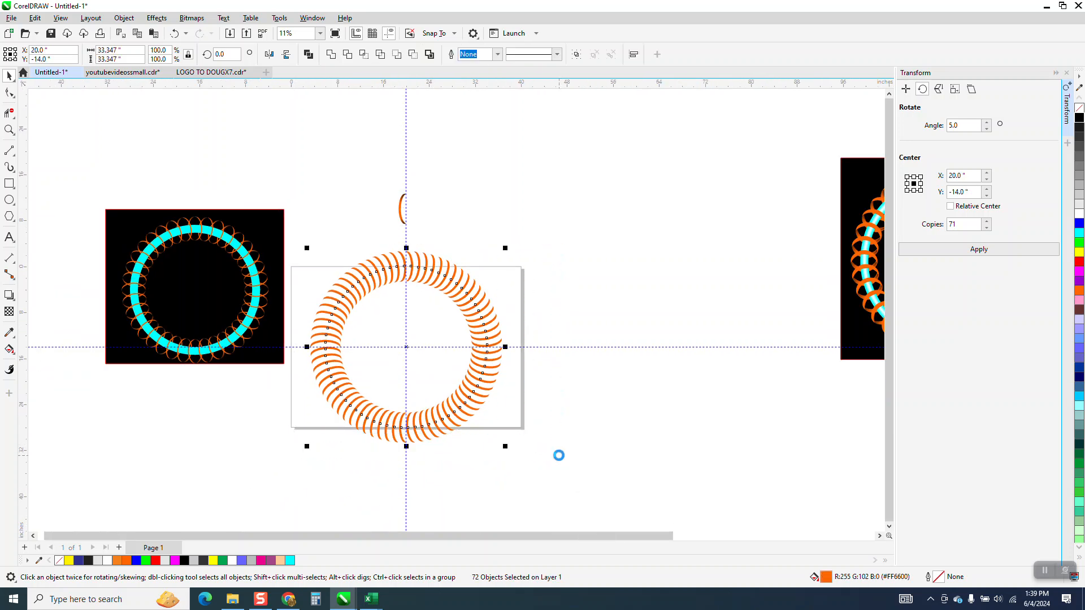
key("ctrl+g")
Move the shaded left group of the loop 10 inches down, back onto the top of the ring
left_click(402, 214)
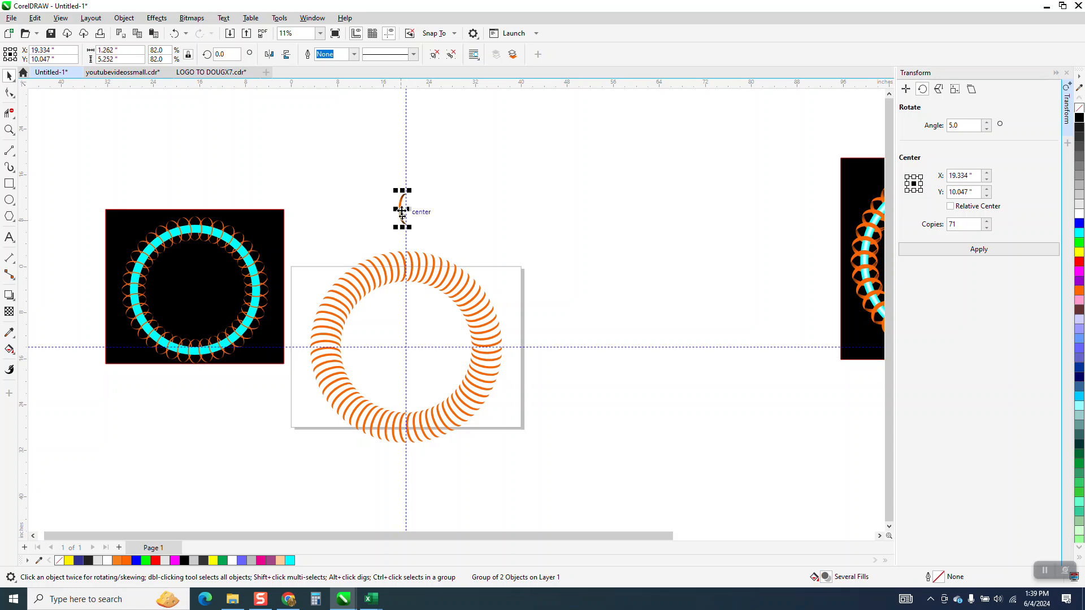
key("shift+Down")
key("shift+Down")
key("shift+Down")
key("shift+Down")
key("shift+Down")
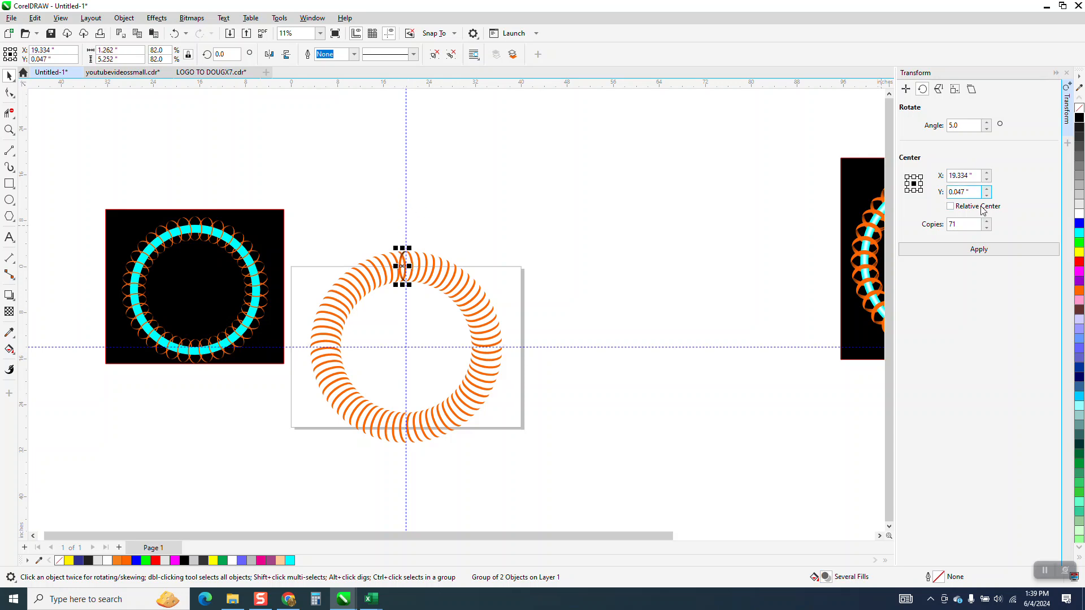
Rotate the shaded left group around the guideline intersection at the page centre in 5-degree steps with 71 copies
left_click(980, 252)
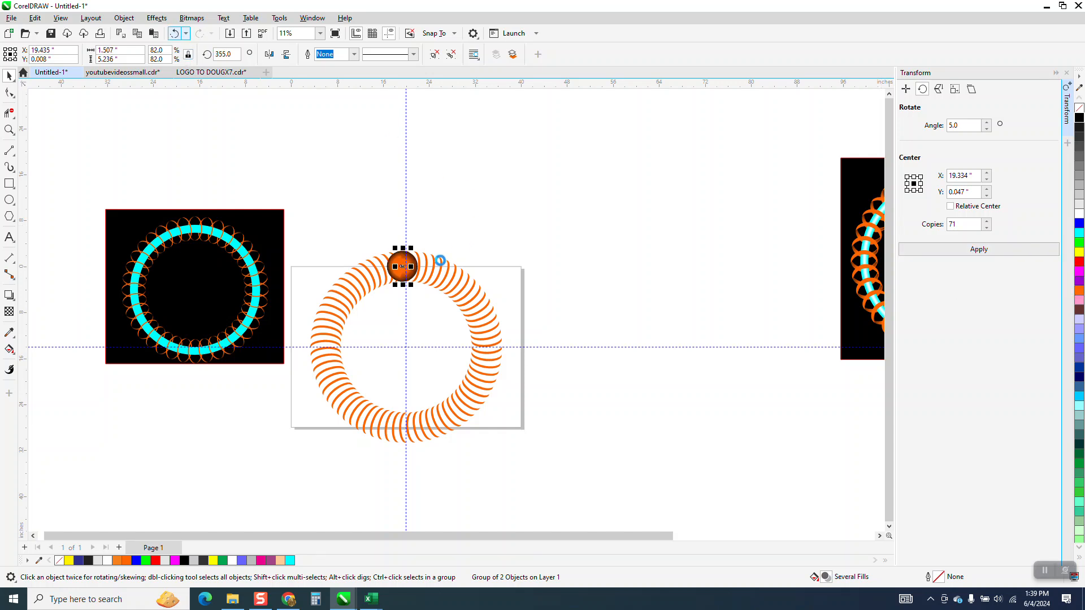
key("ctrl+z")
left_click(403, 270)
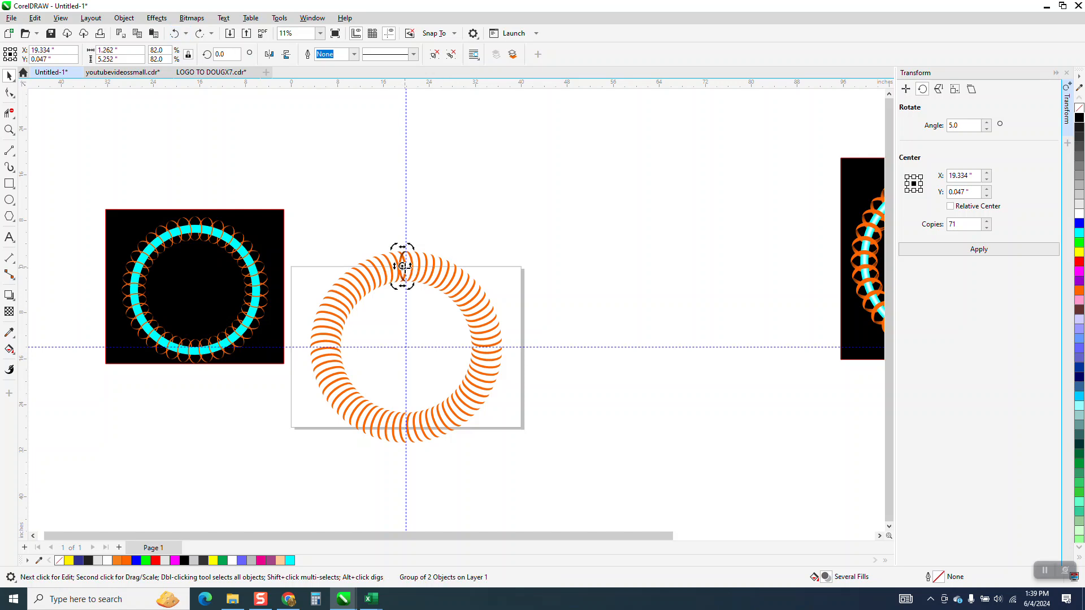
left_click_drag(411, 304, 408, 347)
left_click(977, 249)
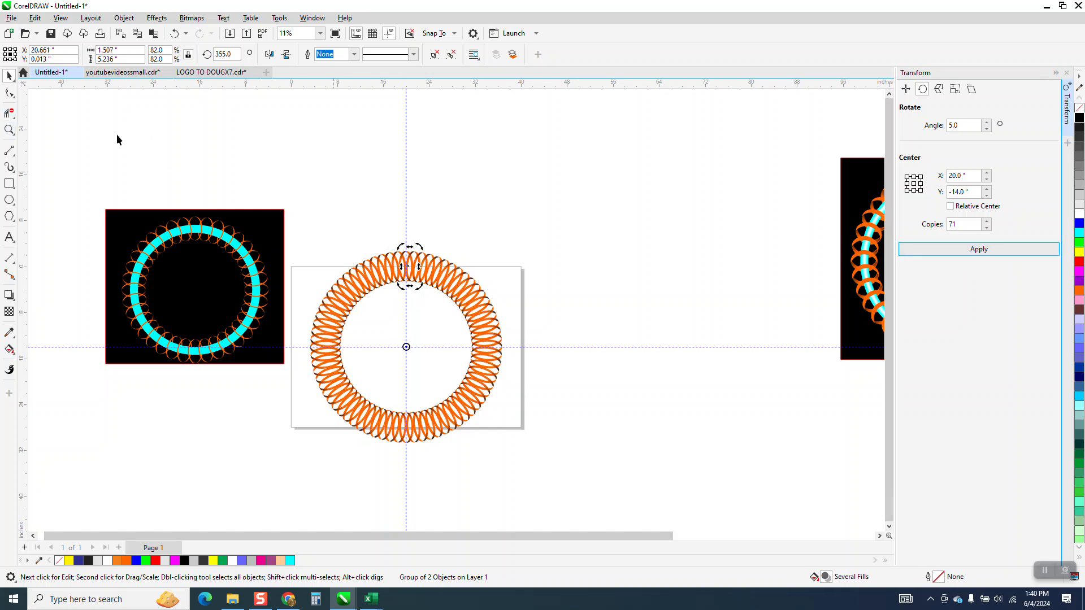
Move the grouped ring of plain orange crescents 40 inches right, clear of the shaded ring
left_click(9, 130)
left_click(438, 367)
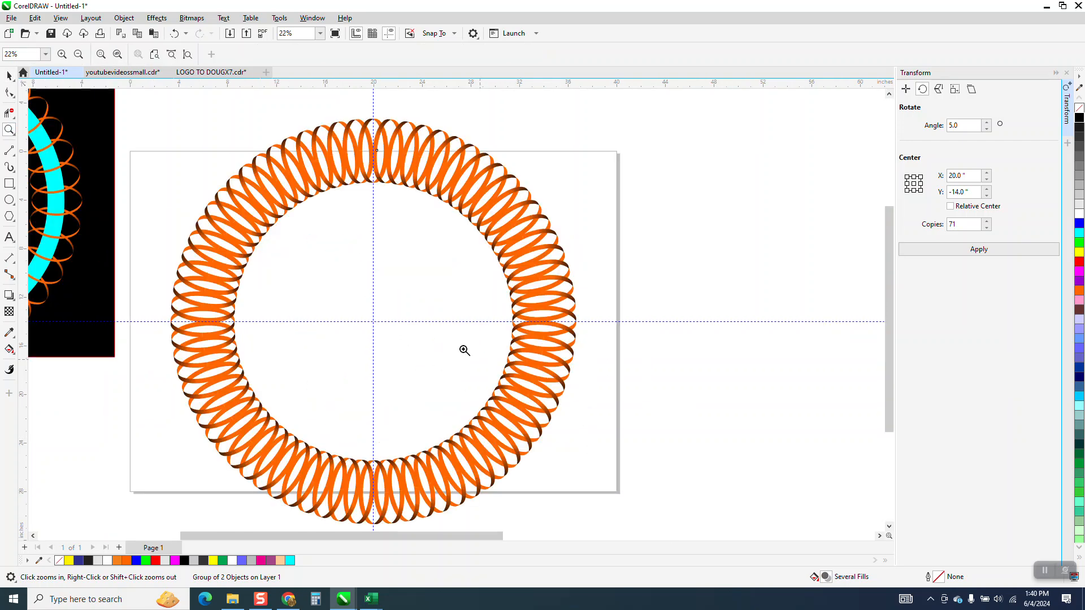
left_click(9, 75)
left_click(496, 142)
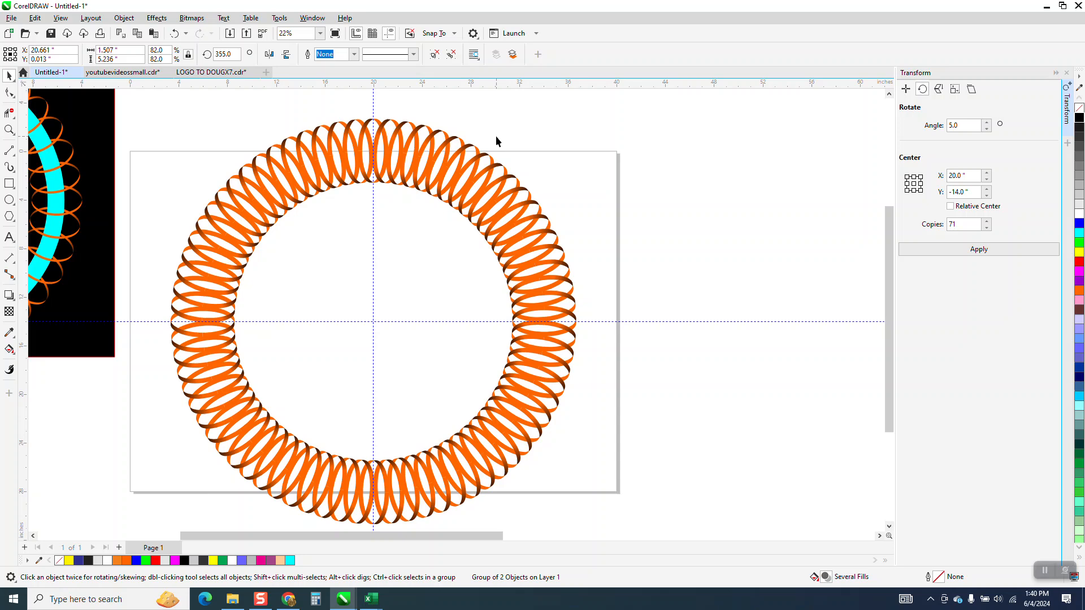
left_click(556, 269)
key("Right")
key("Right")
key("Right")
key("Right")
key("Right")
key("Right")
key("Right")
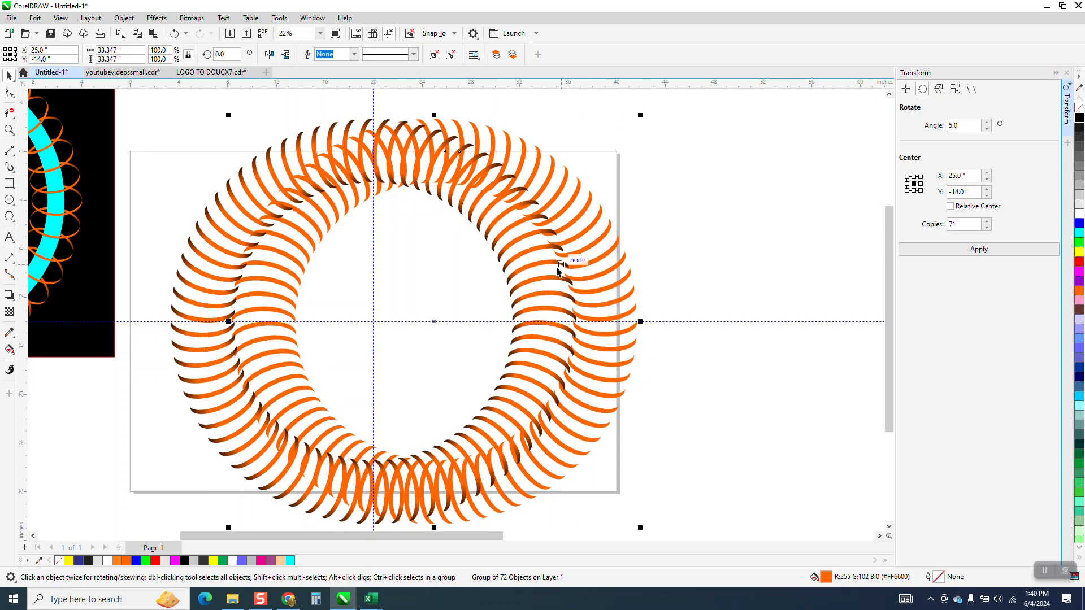
key("Right")
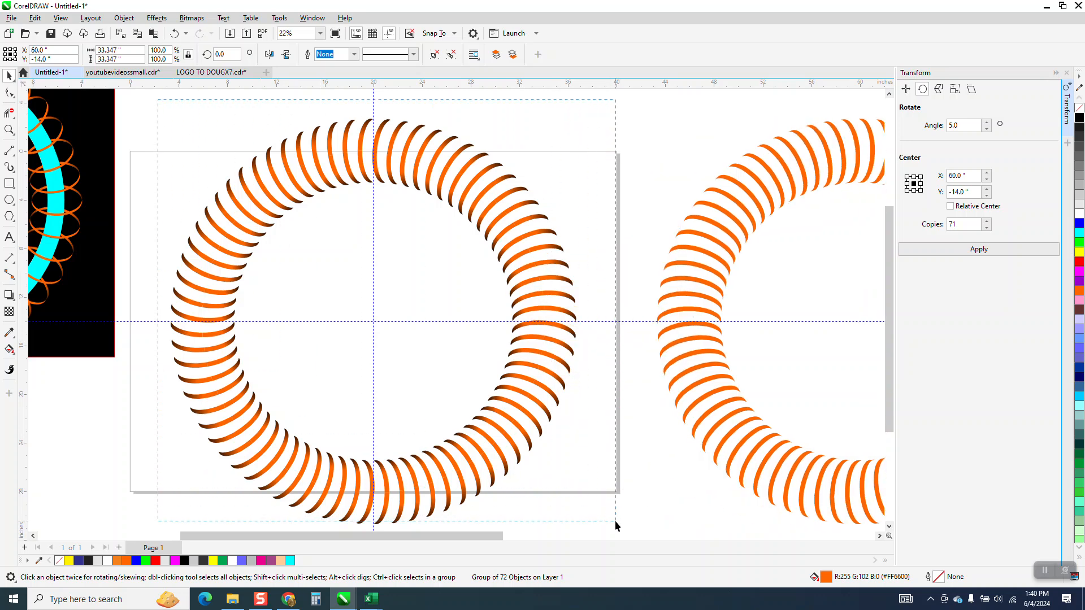
Group all the shaded crescents that form the ring on the page
scroll(639, 532, "down", 1)
key("Tab")
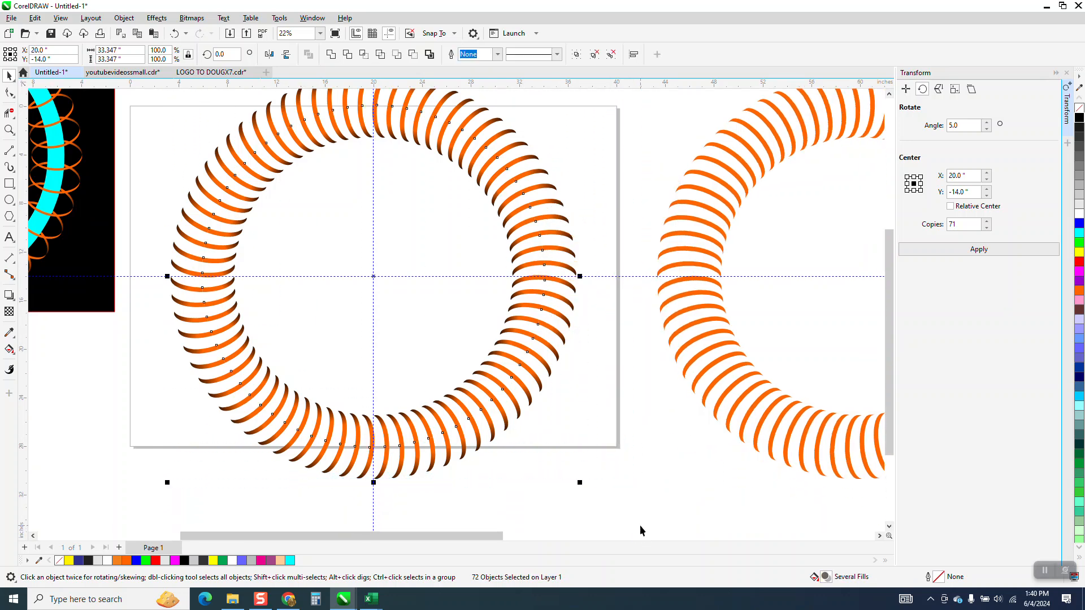
scroll(539, 269, "down", 2)
scroll(539, 268, "down", 2)
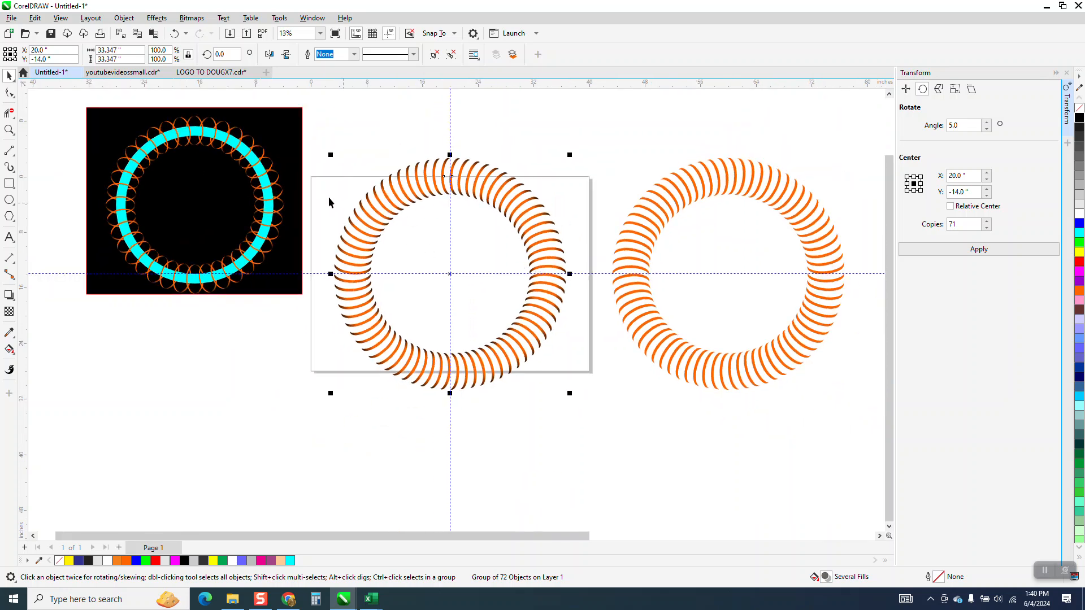
Draw a rectangle about 39.2 by 37 inches over the shaded ring and fill it black
left_click(9, 183)
left_click_drag(317, 157, 642, 414)
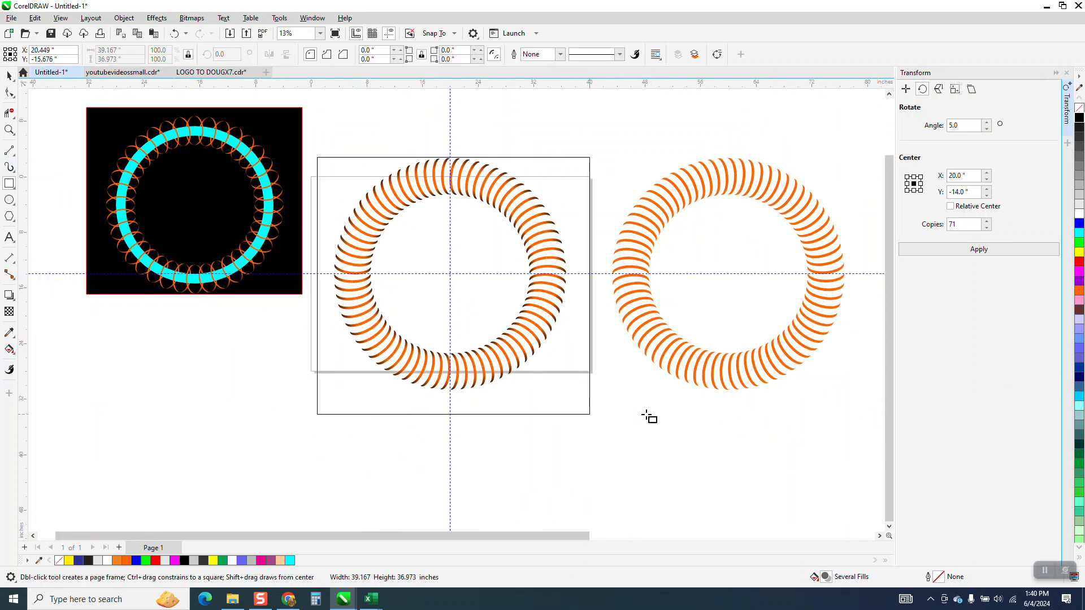
left_click(1080, 121)
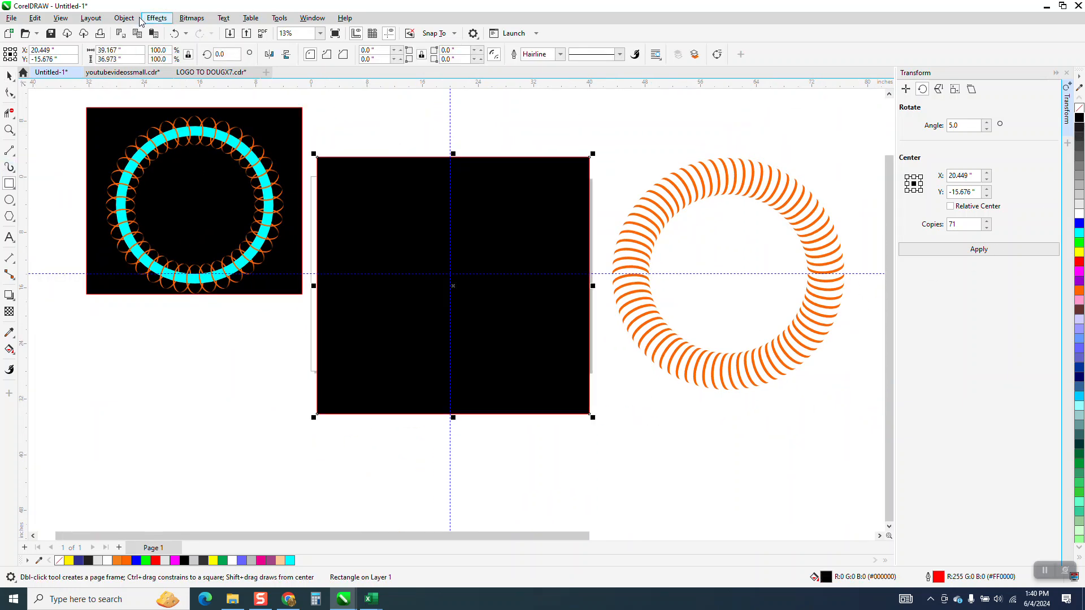
Send the black rectangle to the back of the page, behind the shaded ring
left_click(124, 18)
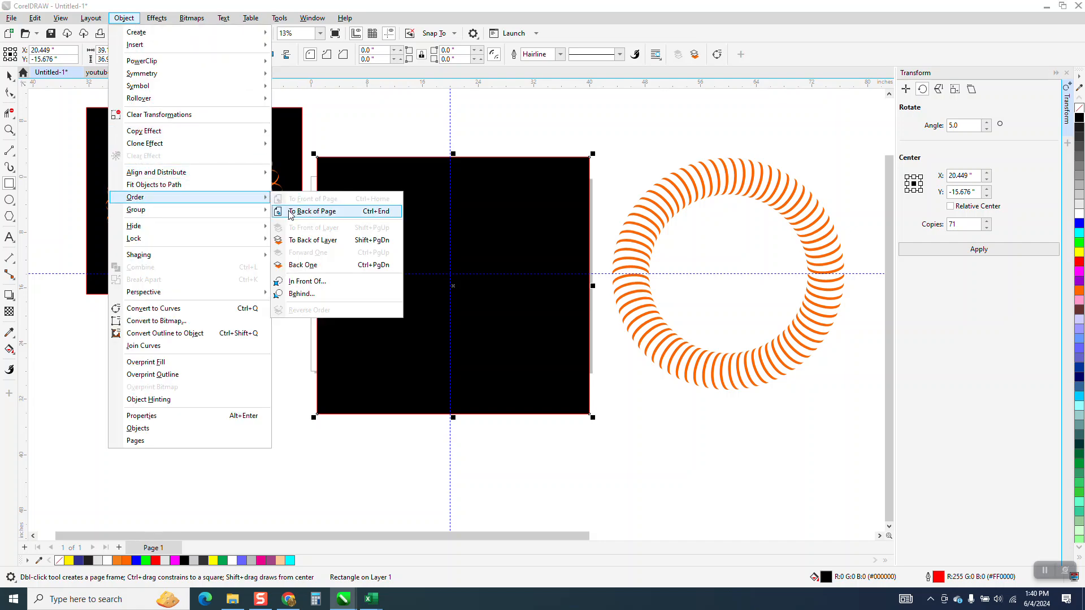
left_click(284, 210)
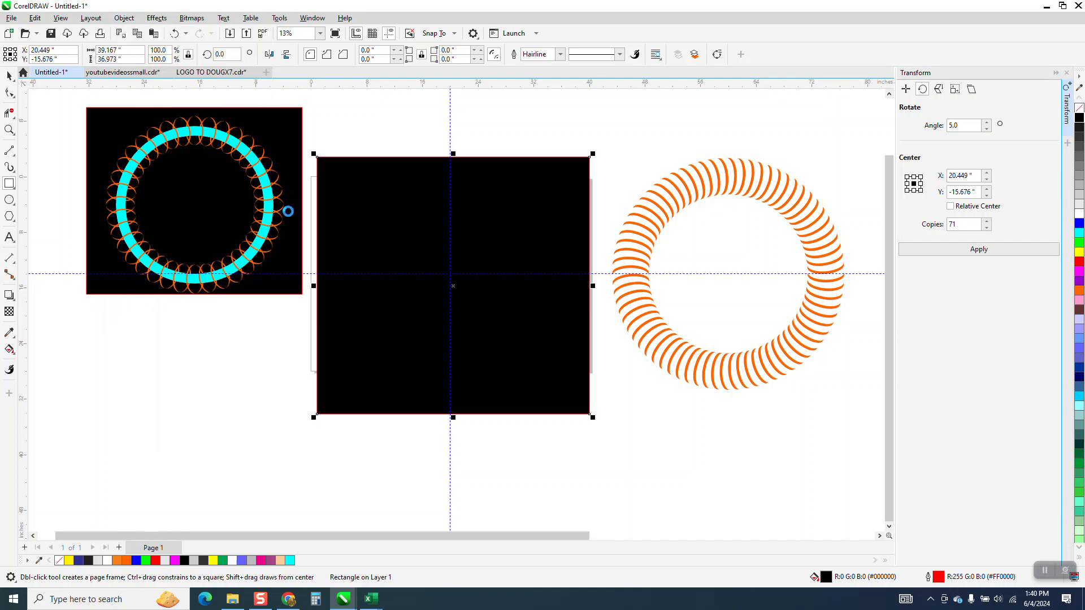
left_click(9, 129)
left_click_drag(368, 158, 453, 226)
scroll(453, 226, "down", 6)
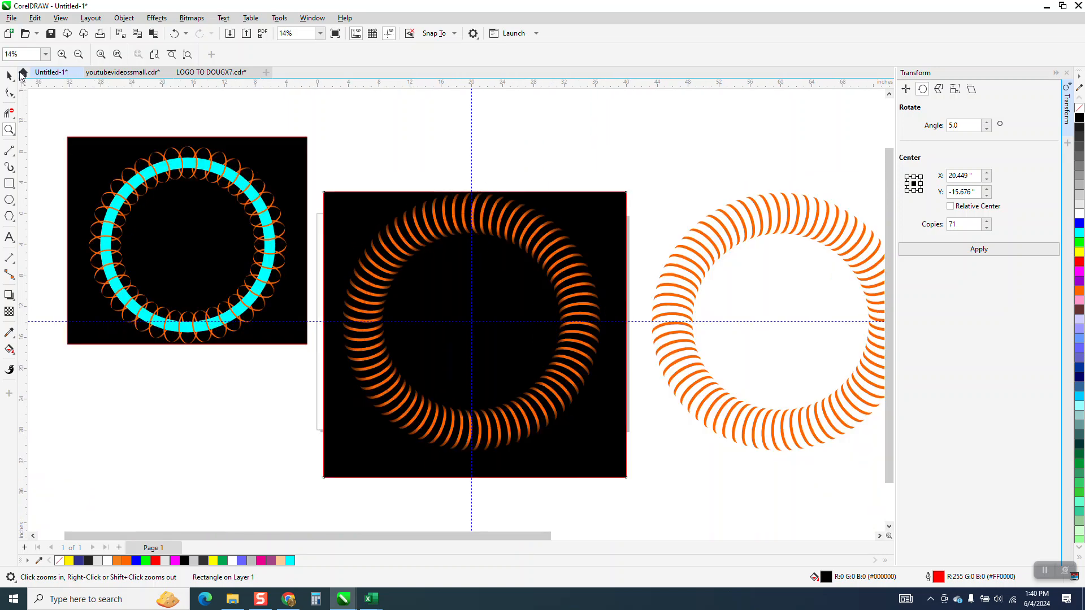
Move the black rectangle off the page, well below the shaded ring
left_click(9, 75)
scroll(514, 214, "down", 2)
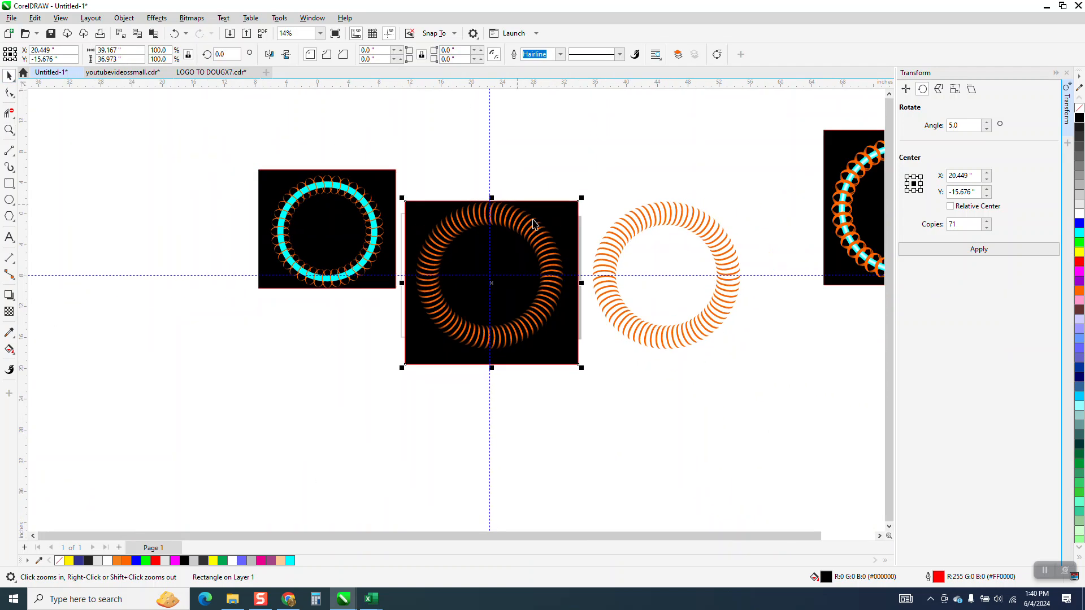
left_click_drag(612, 488, 617, 506)
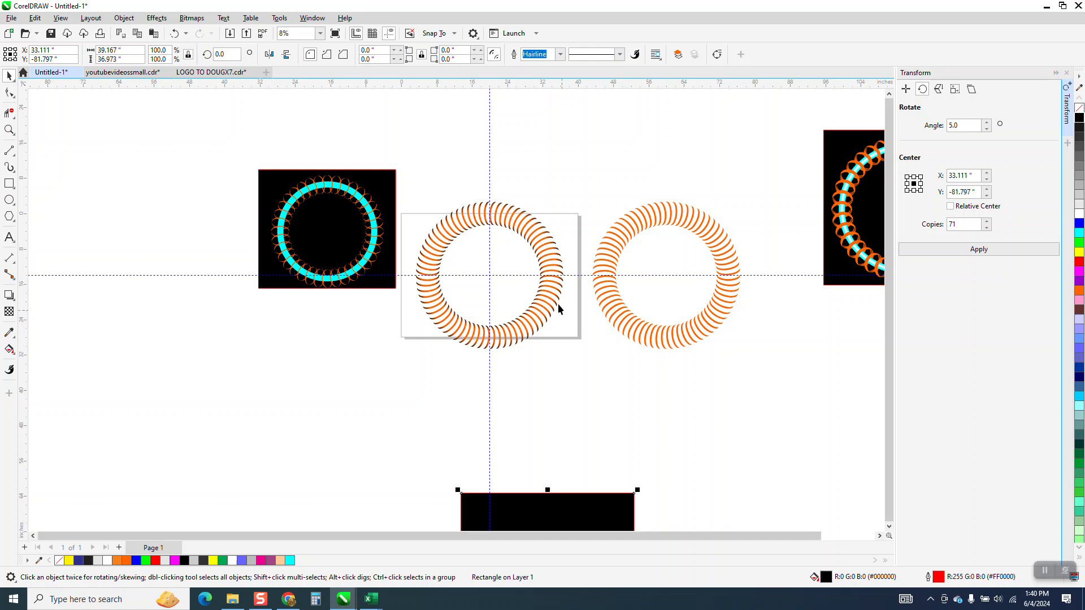
Move the plain orange ring group 40 inches left, back onto the shaded ring at the page centre
left_click(619, 306)
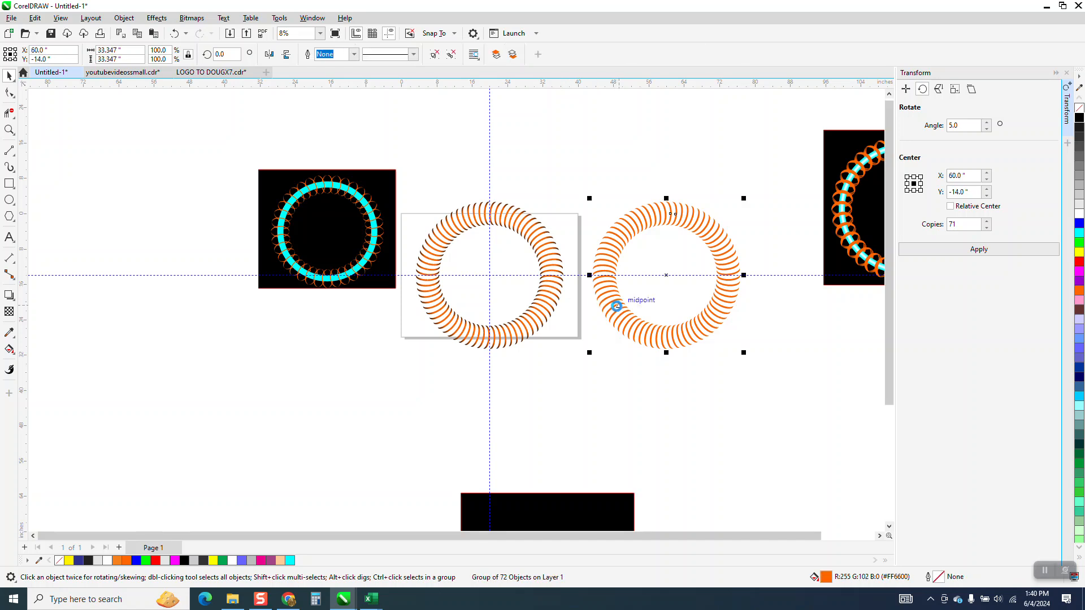
key("Left")
key("Left")
key("Left")
key("Left")
key("Left")
key("Left")
key("Left")
key("Left")
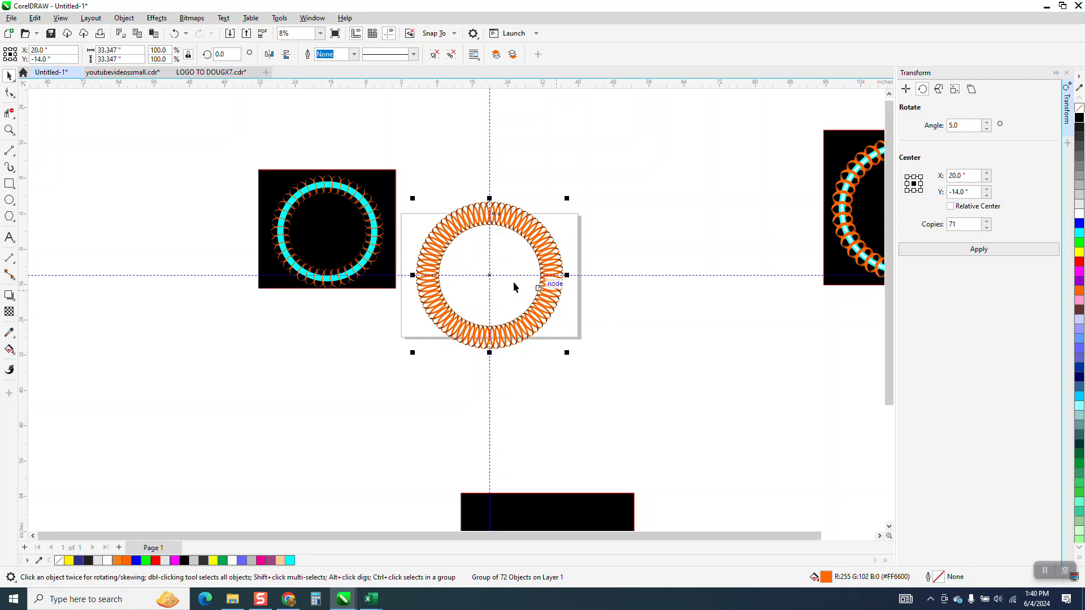
Draw a circle about 28.3 inches in diameter and centre it on the page within the coil
left_click(9, 200)
left_click_drag(758, 243, 640, 365)
key("p")
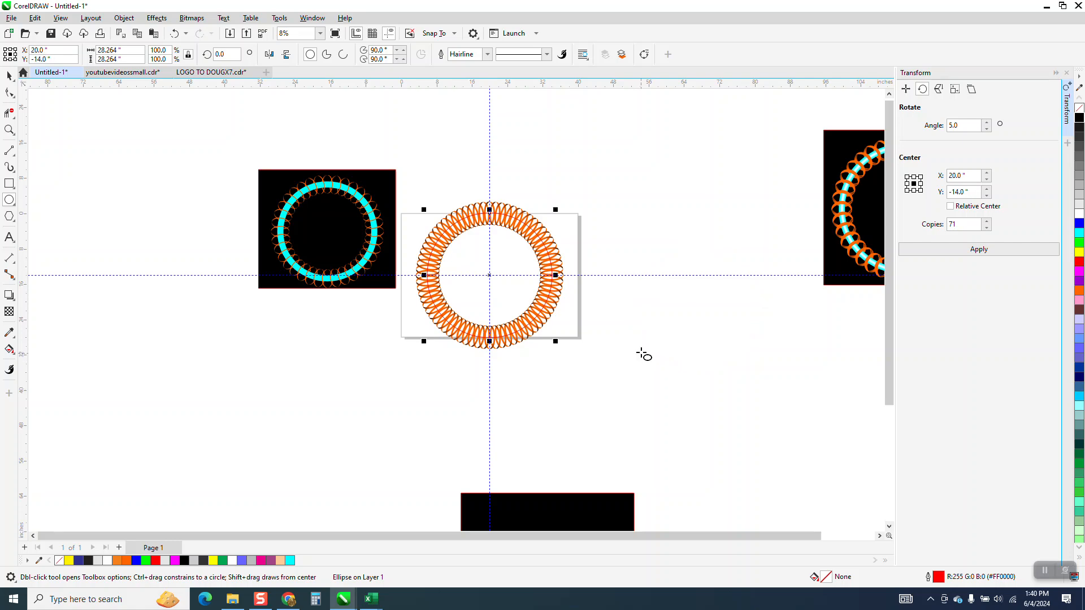
Set the circle's outline width to 100 pt and its outline colour to cyan
left_click(9, 129)
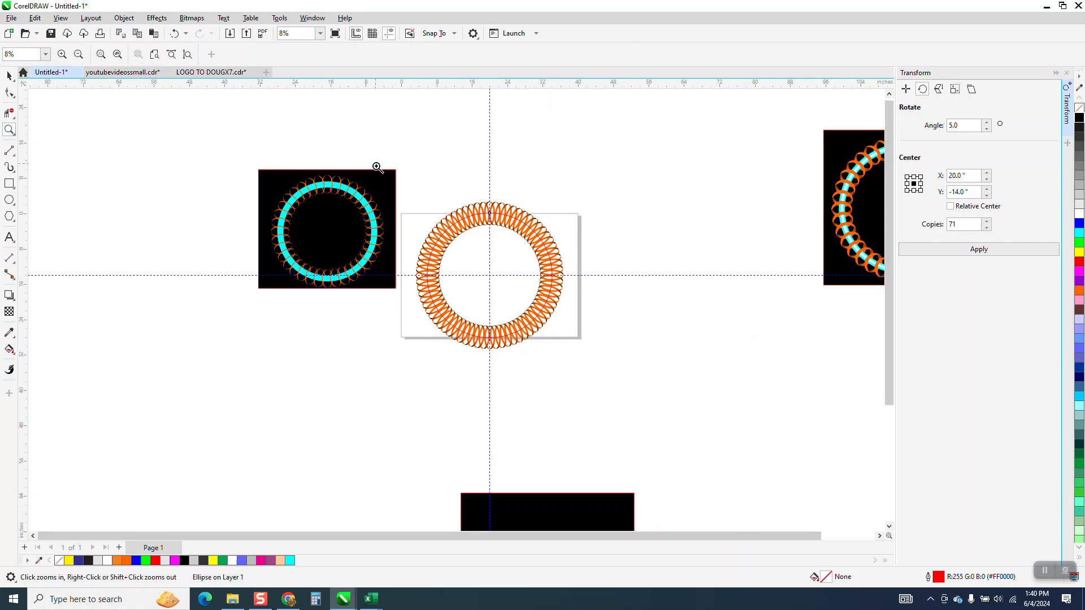
left_click_drag(375, 167, 702, 431)
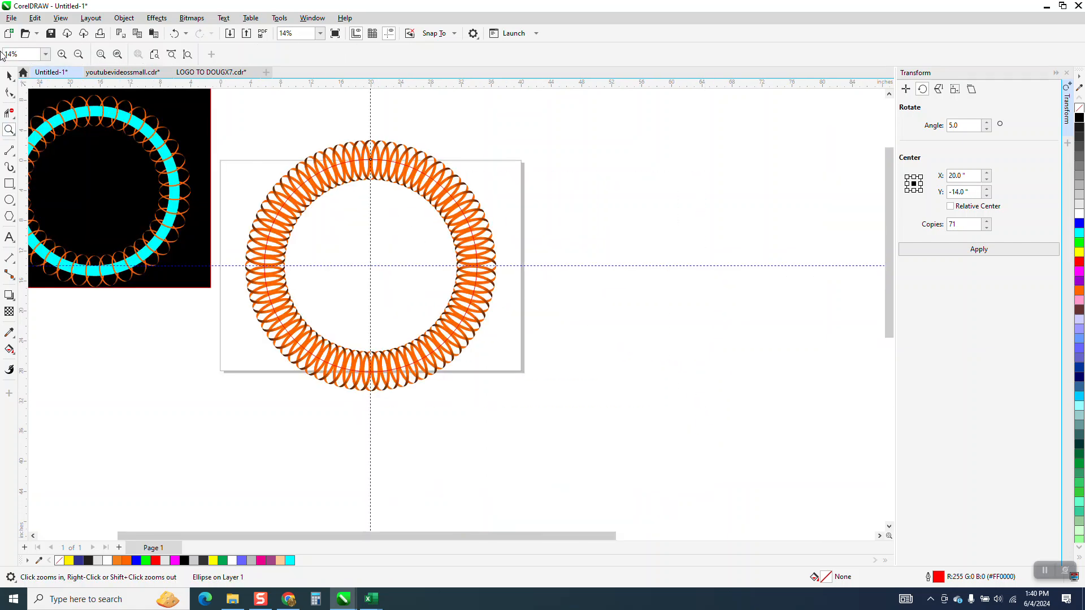
left_click(9, 75)
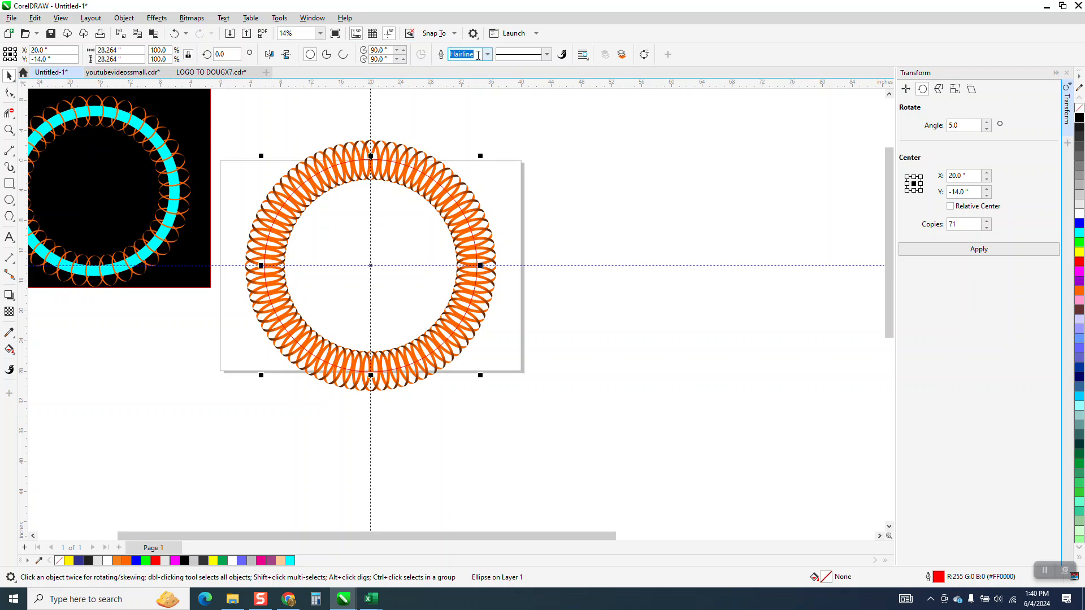
type("100")
key("Return")
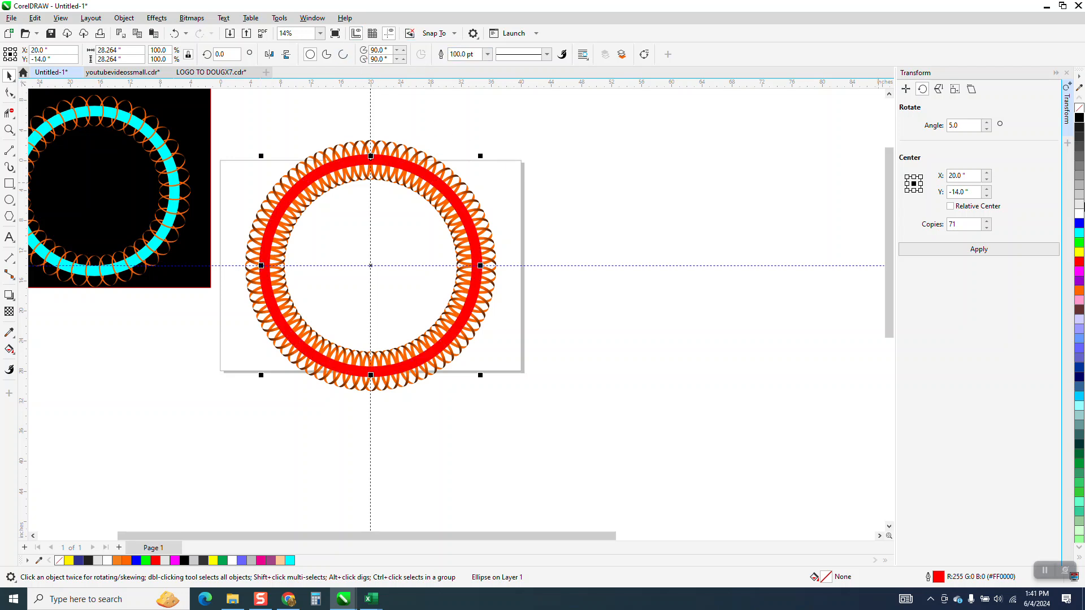
right_click(1080, 233)
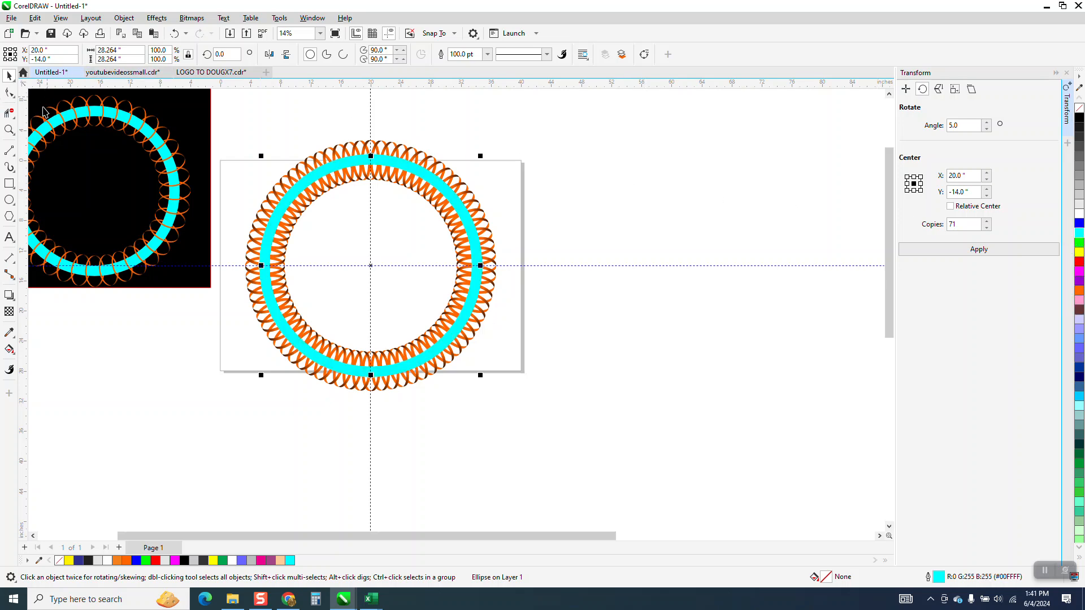
Send the cyan circle to the back of the page, behind both crescent rings
left_click(9, 130)
left_click(531, 281)
left_click(9, 75)
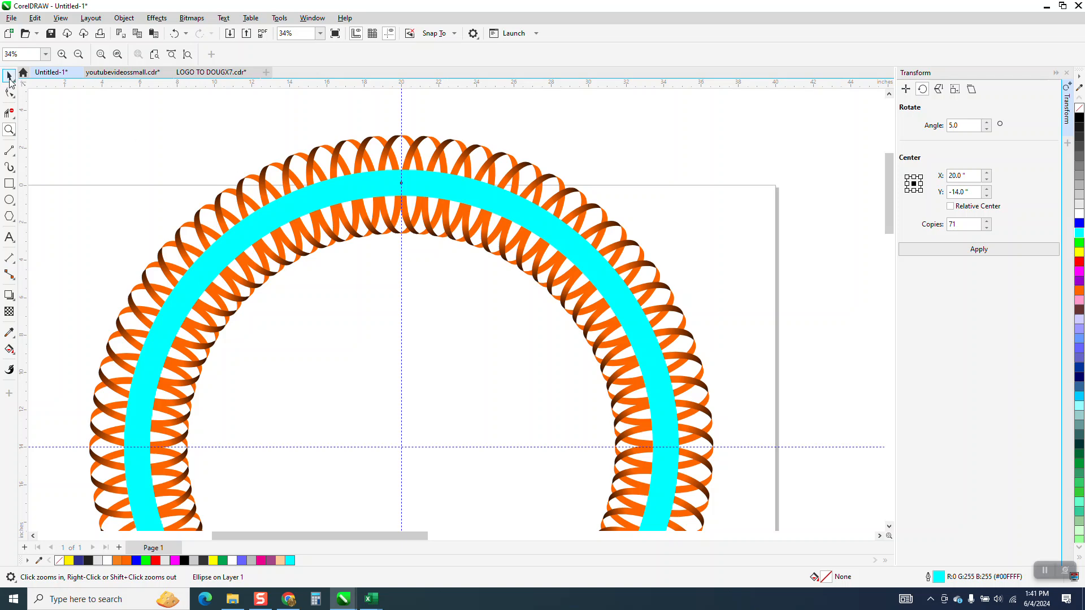
left_click(123, 19)
mouse_move(266, 199)
left_click(313, 212)
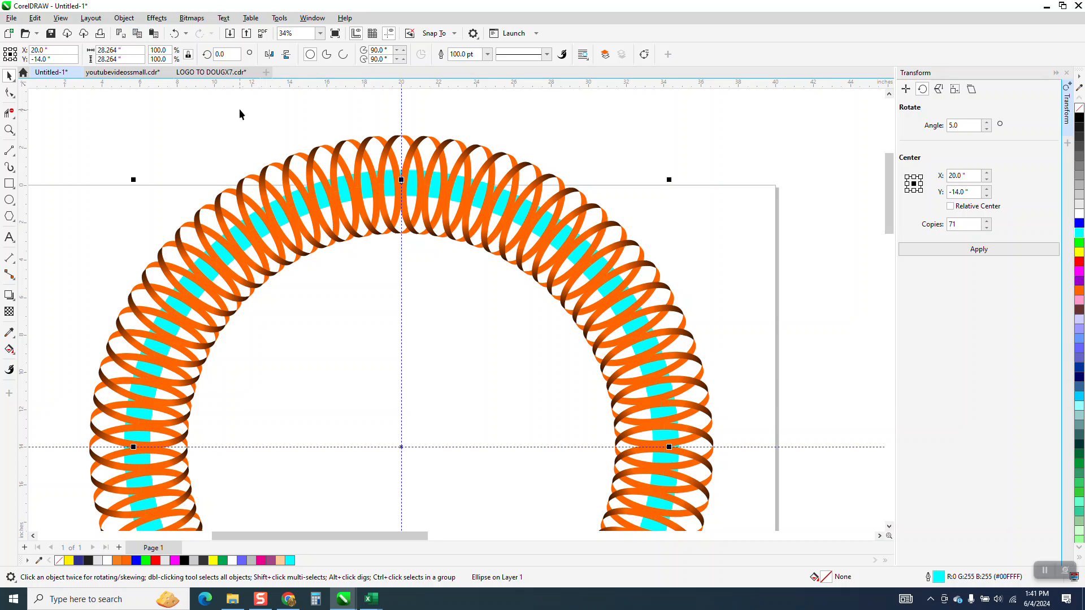
Send the shaded crescent ring group to the back of the page, behind the cyan circle
left_click(289, 129)
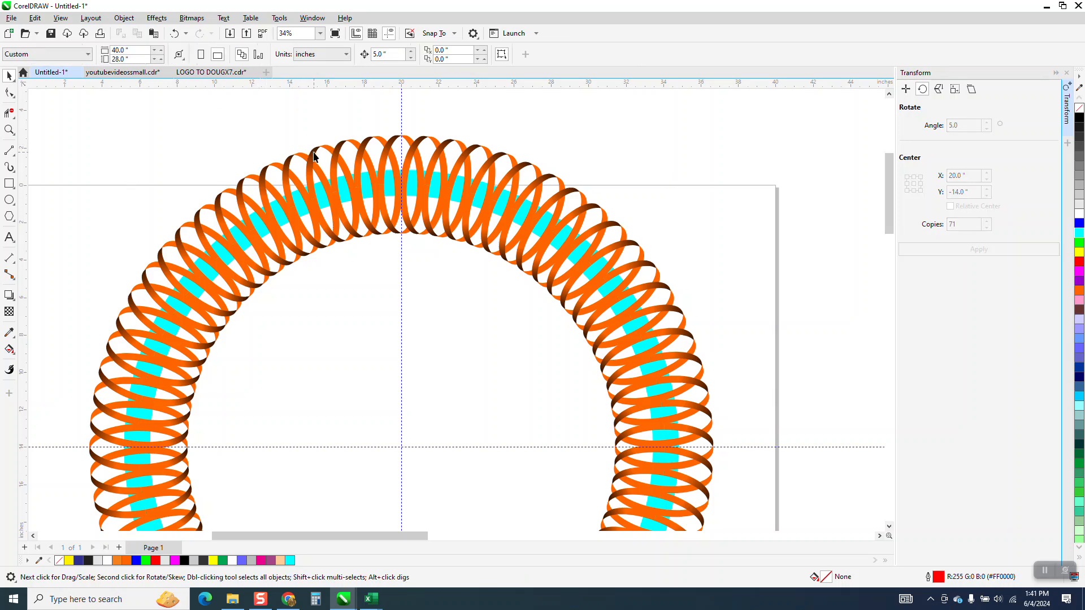
left_click(314, 157)
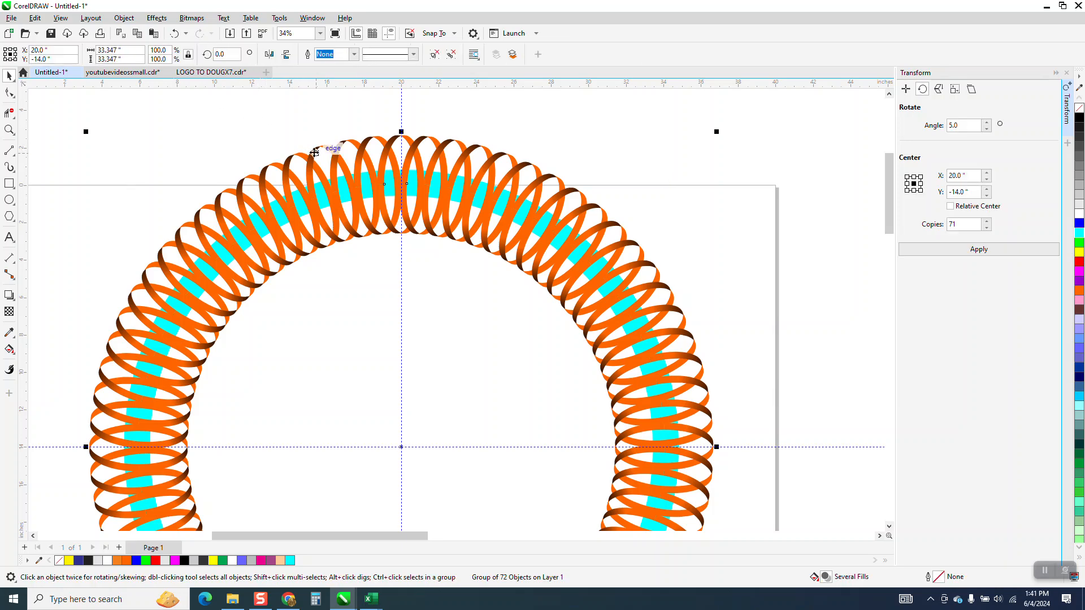
left_click(127, 18)
mouse_move(253, 204)
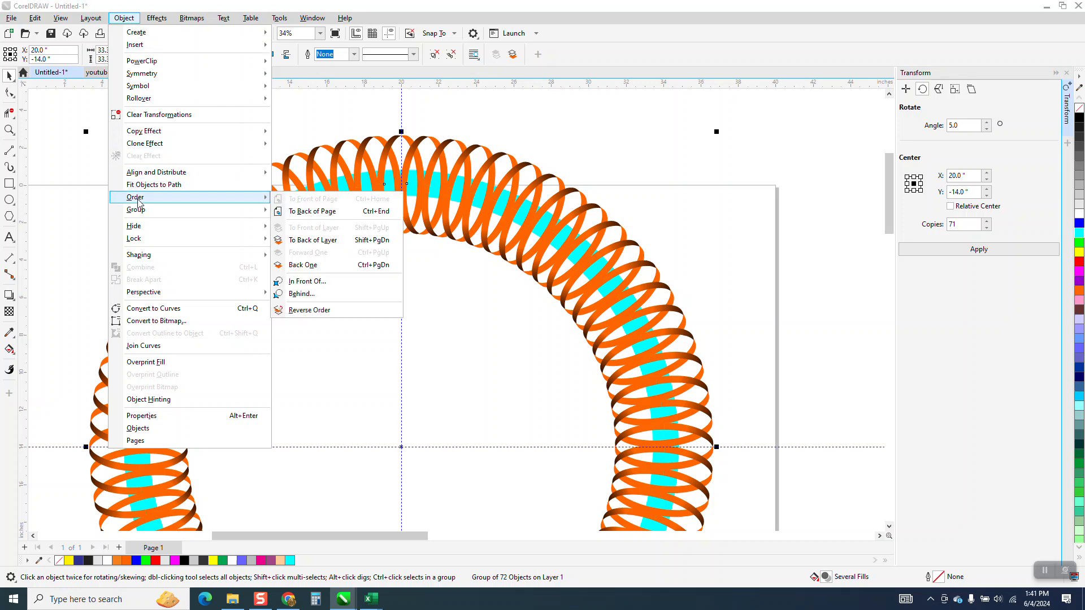
left_click(283, 213)
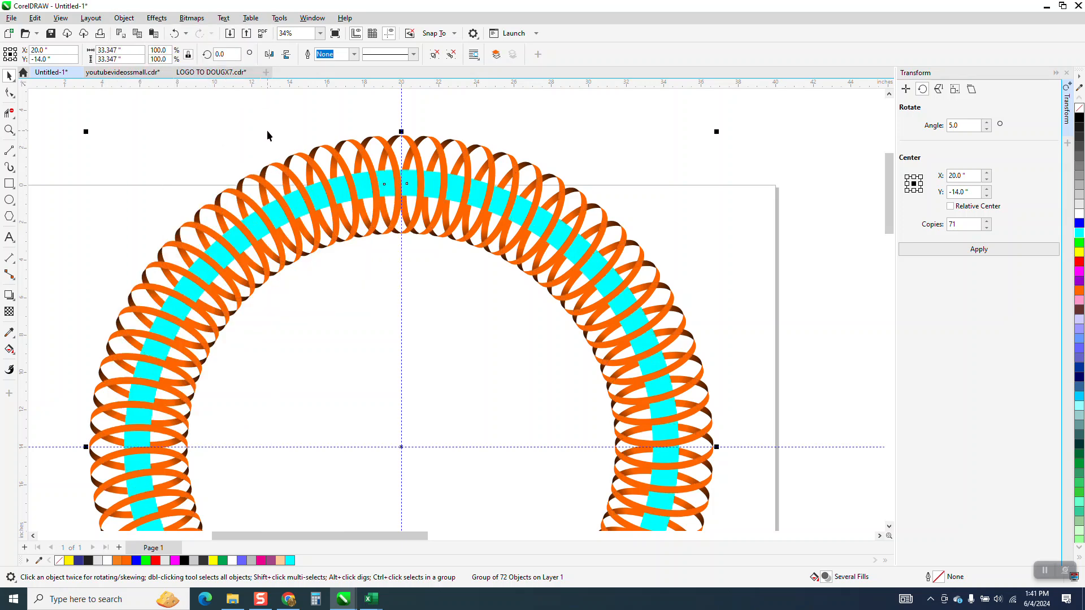
scroll(266, 133, "down", 2)
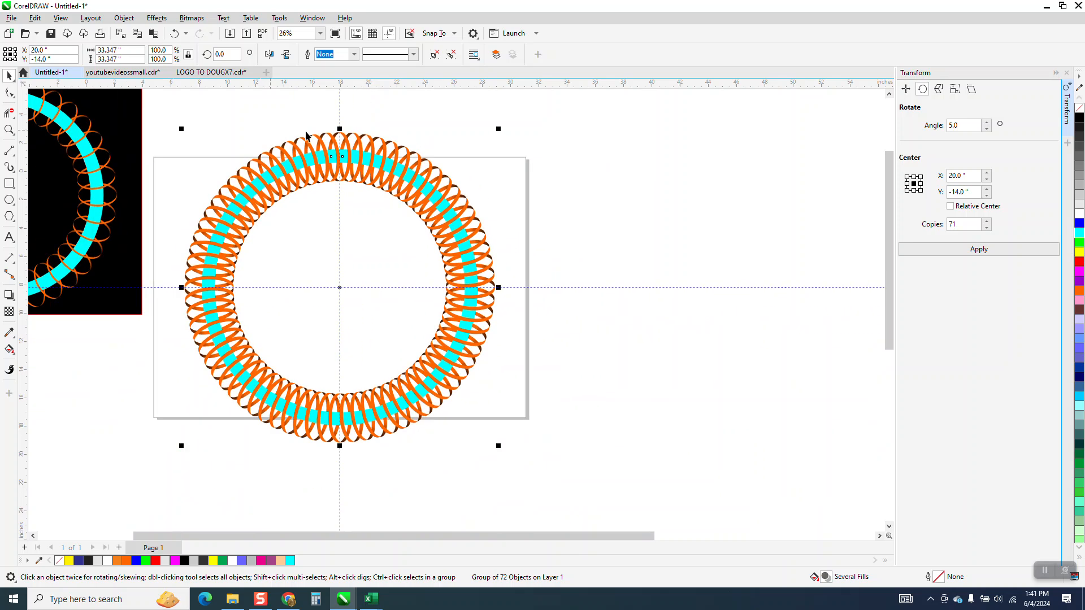
scroll(306, 134, "down", 2)
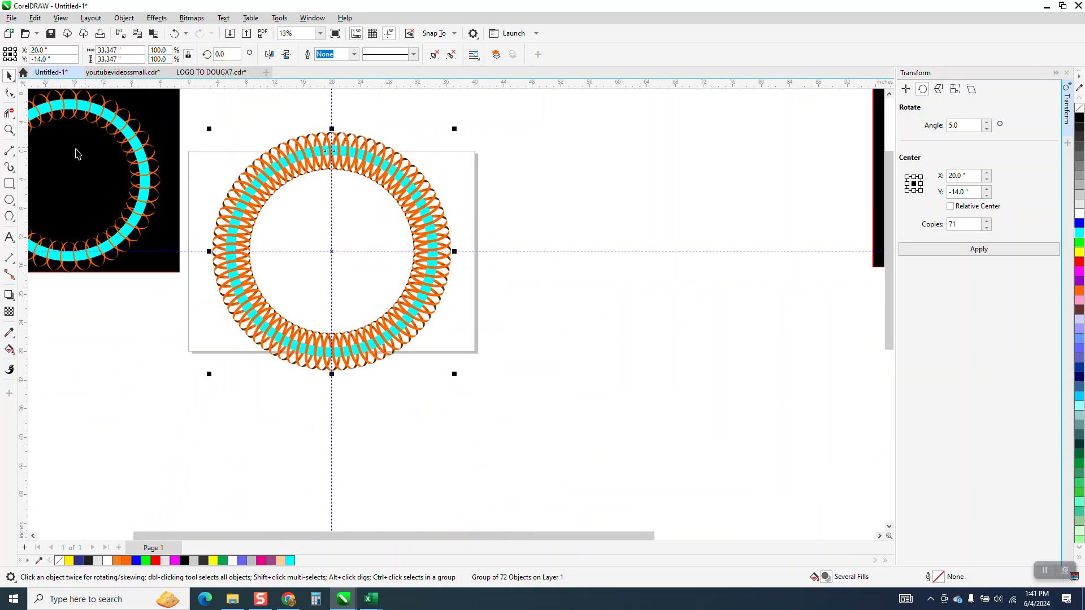
Draw a rectangle about 38.5 by 37.9 inches around the whole coil and fill it with black
left_click(9, 183)
left_click_drag(195, 120, 471, 391)
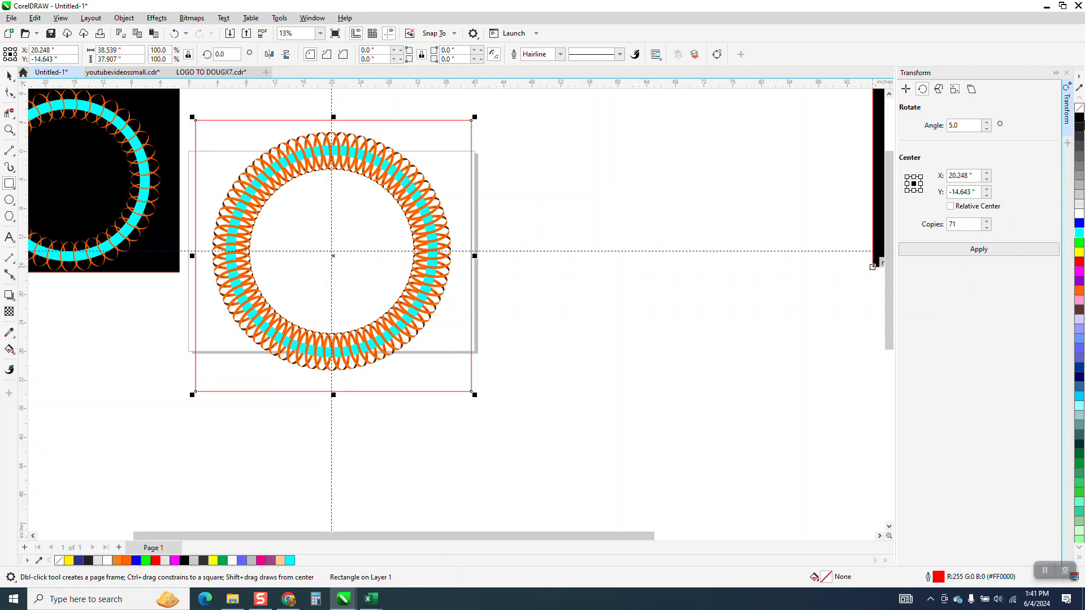
left_click(1079, 120)
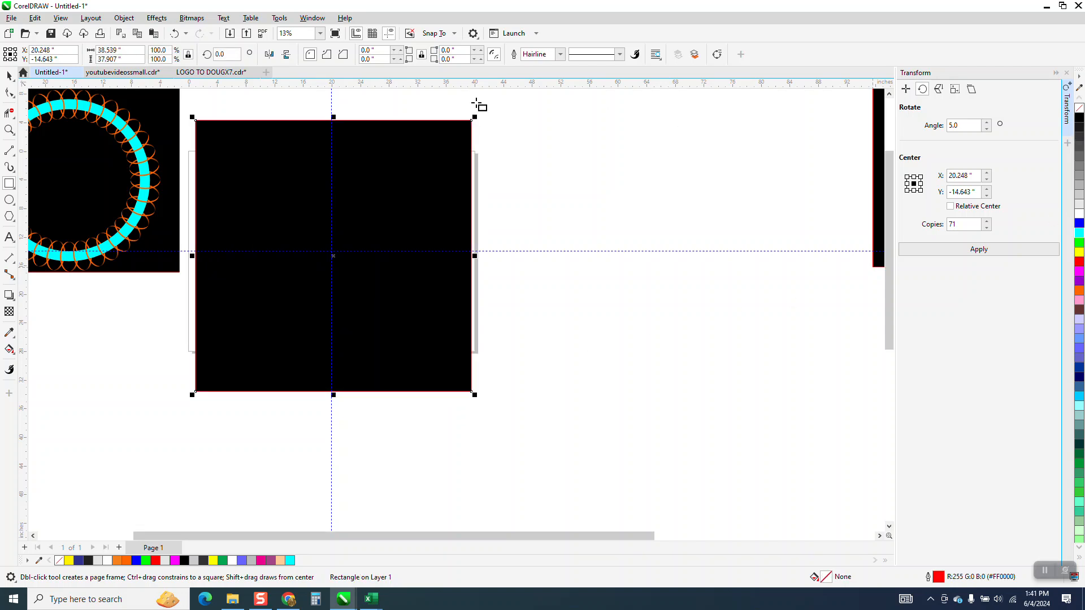
Send the black rectangle to the back of the page, behind the coil rings and cyan circle
left_click(124, 19)
mouse_move(202, 197)
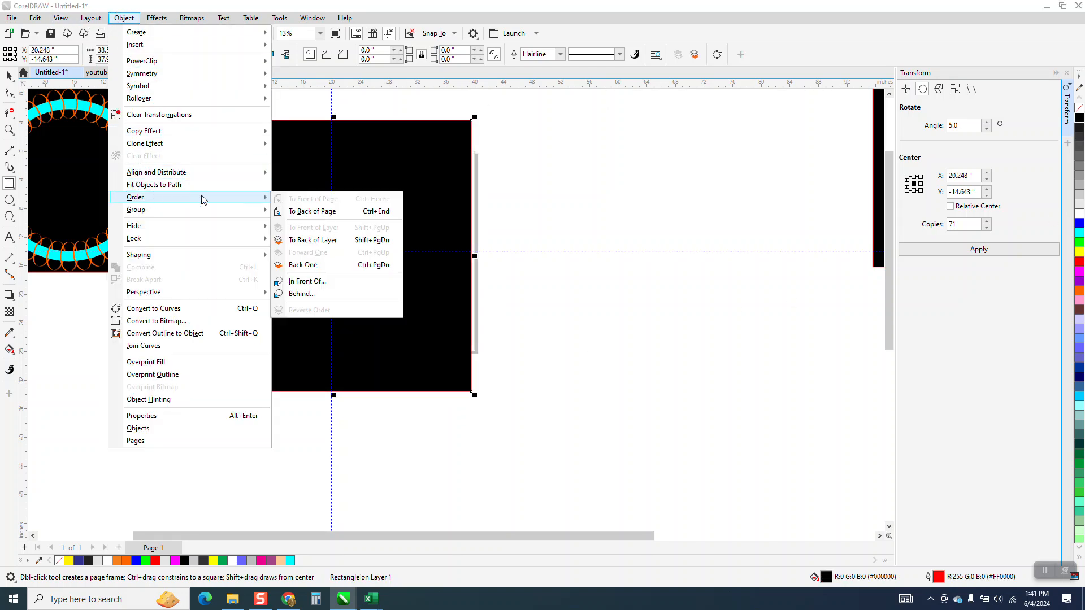
left_click(323, 211)
Inspect the top of the coil up close and hide the guidelines crossing the artwork
left_click(9, 130)
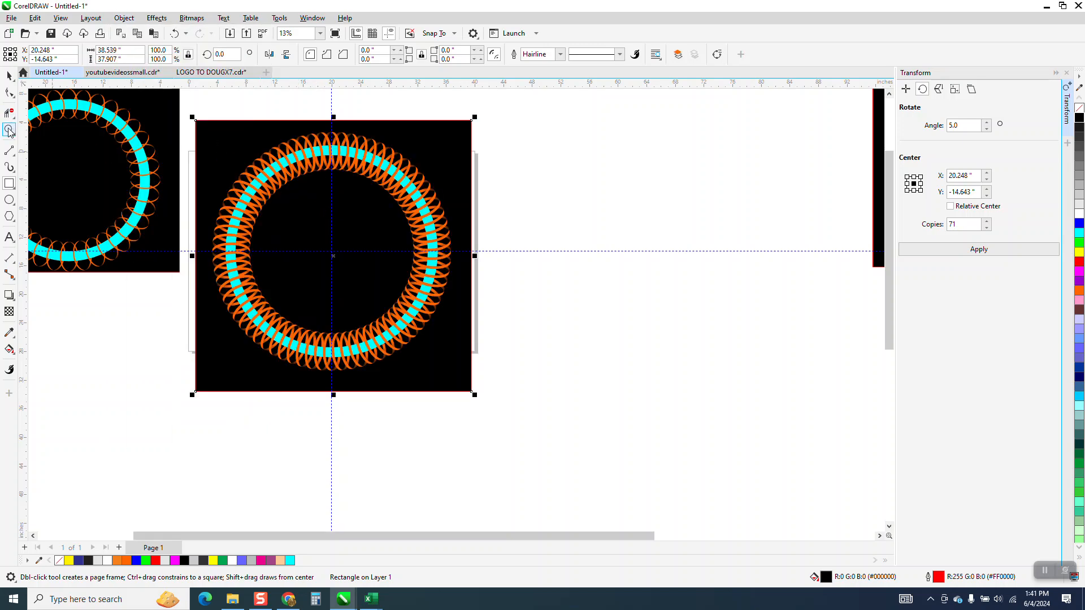
left_click_drag(267, 167, 389, 217)
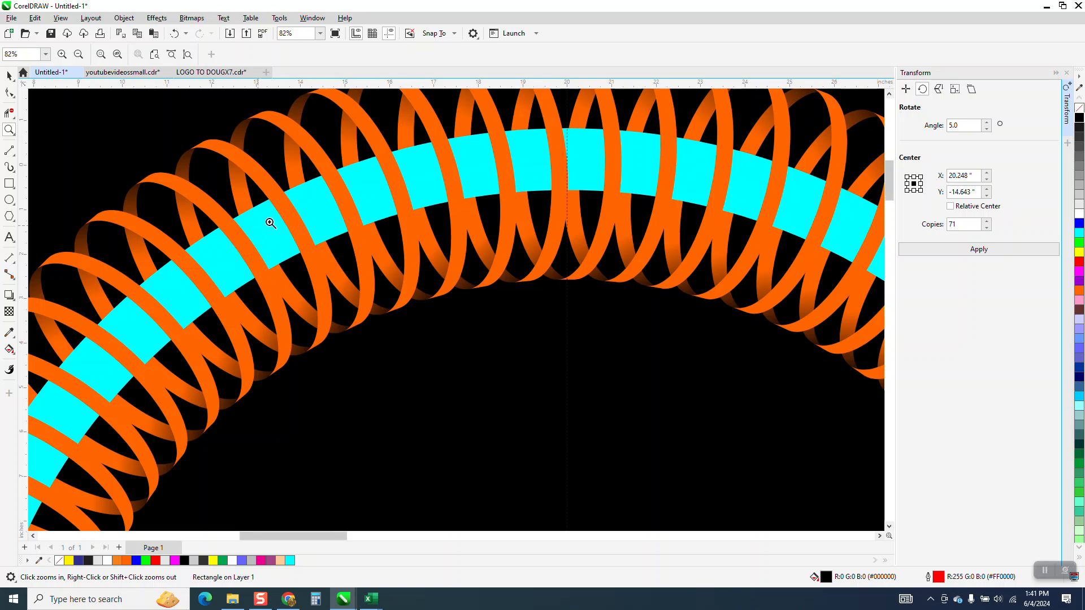
right_click(265, 225)
right_click(270, 223)
left_click(393, 34)
right_click(528, 134)
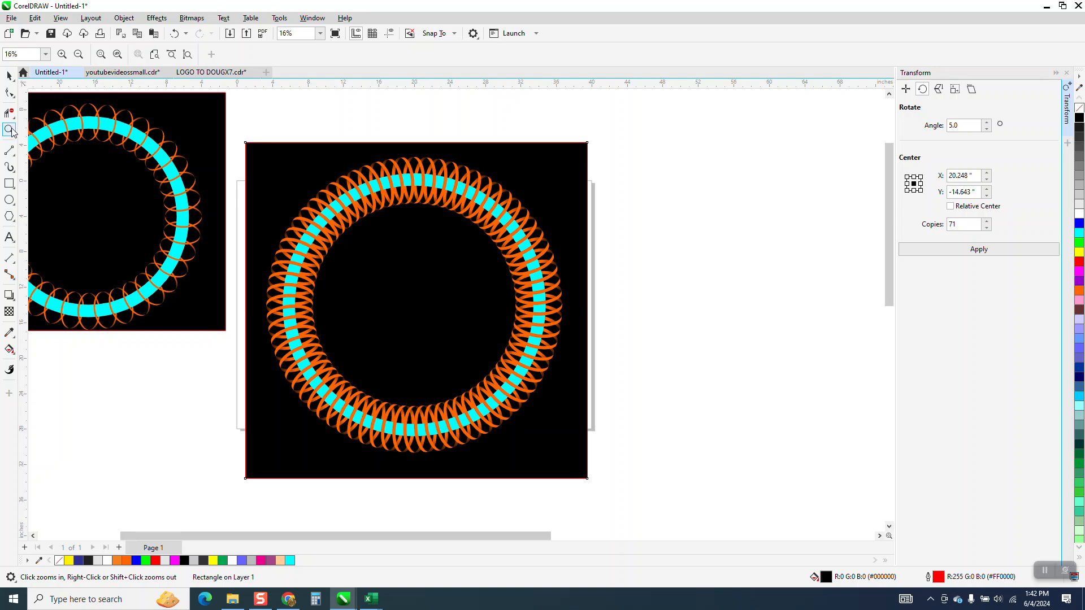
Examine the upper part of the coil where its orange loops pass in front of and behind the cyan ring
left_click_drag(348, 169, 408, 217)
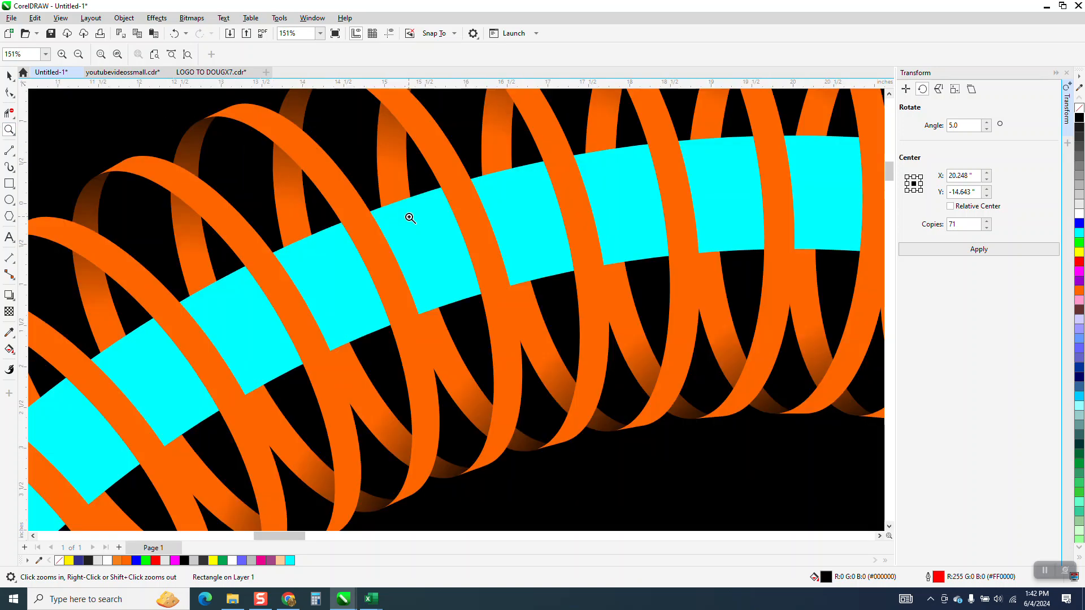
scroll(403, 215, "down", 2)
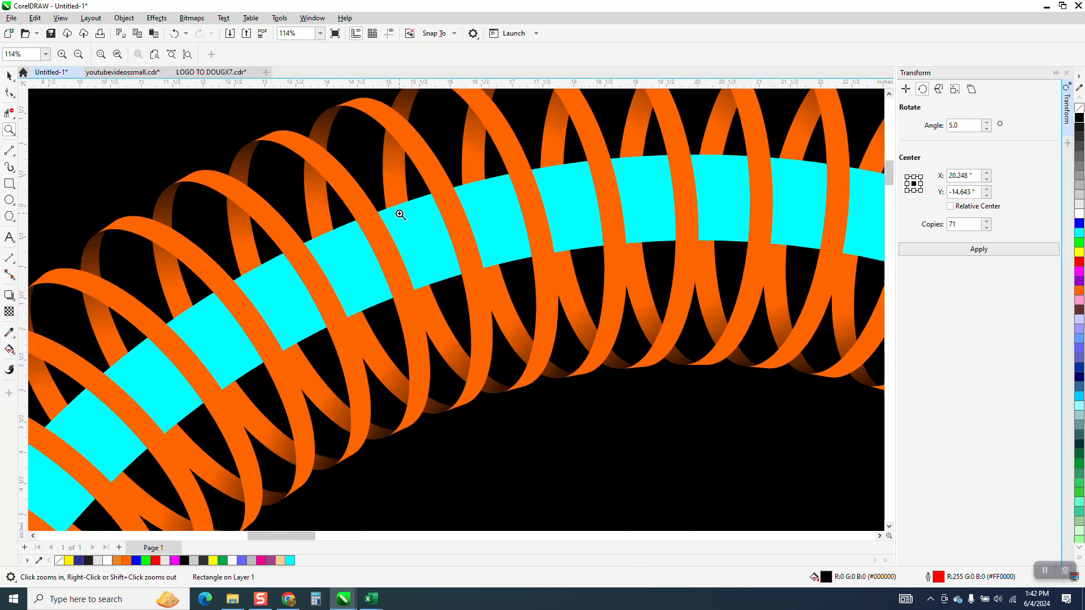
scroll(400, 215, "down", 8)
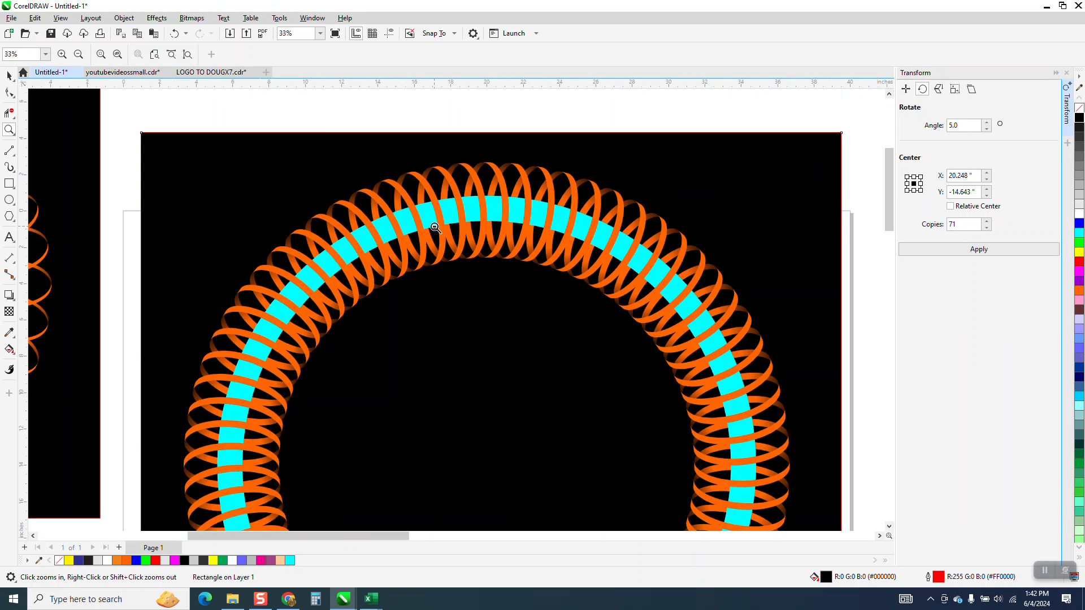